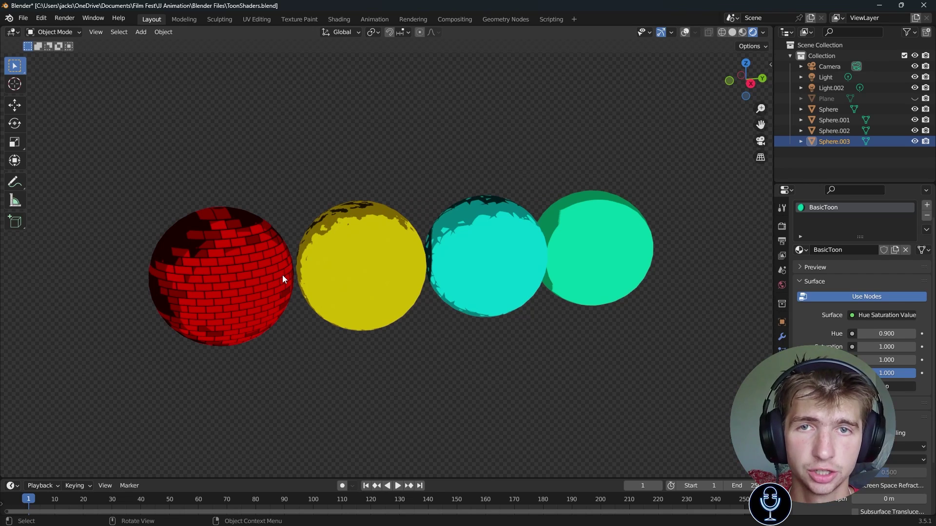
# Step: Try a Hue of 0.5 on the selected sphere's BasicToon material and set it back to 0.9
pyautogui.click(879, 334)
pyautogui.write('.5')
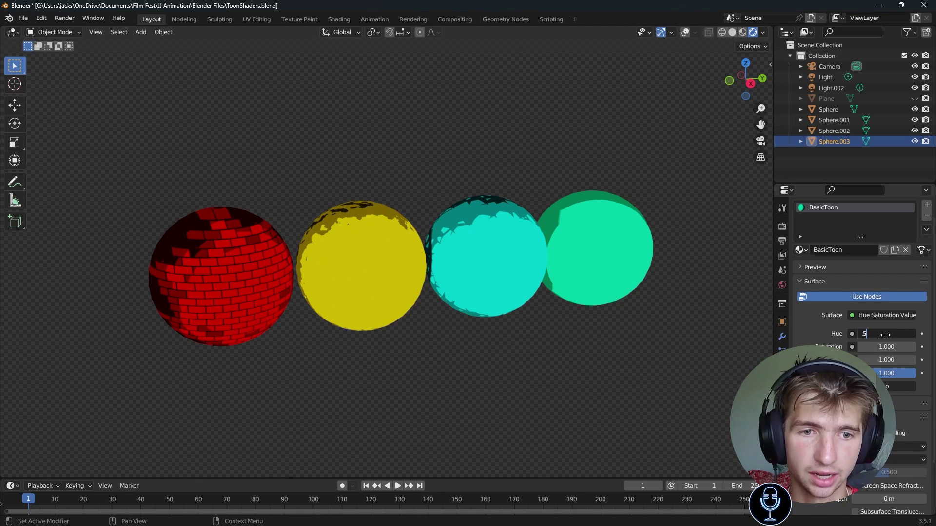
pyautogui.press('Return')
pyautogui.click(885, 334)
pyautogui.write('.9')
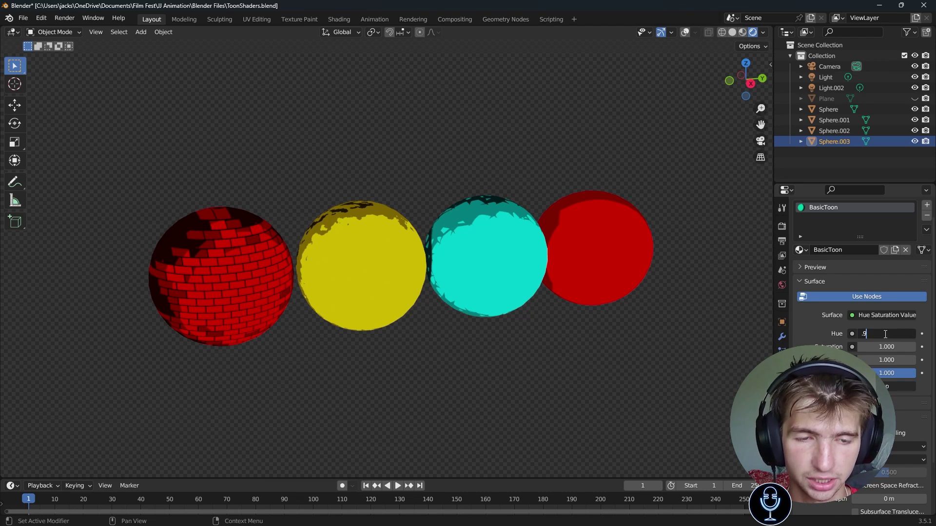
pyautogui.press('Return')
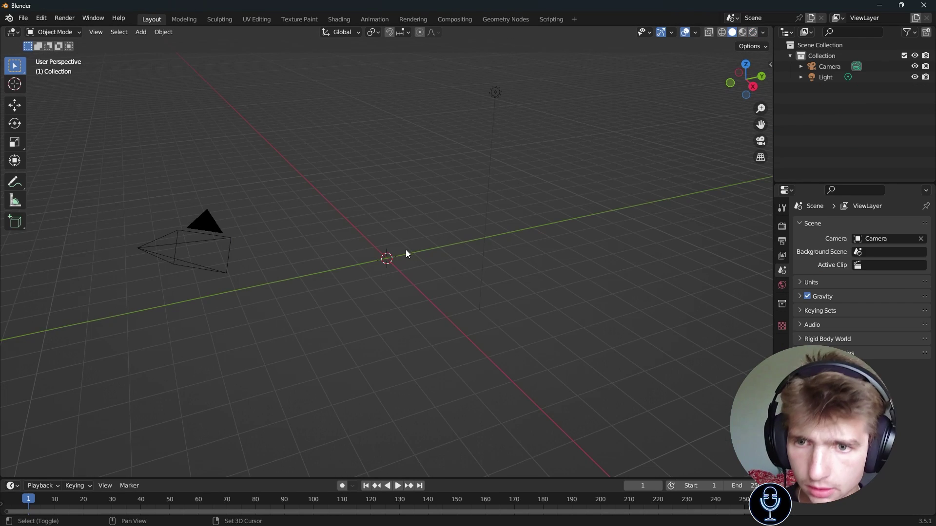
# Step: Add a UV sphere at the scene origin
pyautogui.moveTo(406, 250); pyautogui.dragTo(446, 252, button='middle')
pyautogui.hotkey('shift', 'a')
pyautogui.moveTo(446, 252)
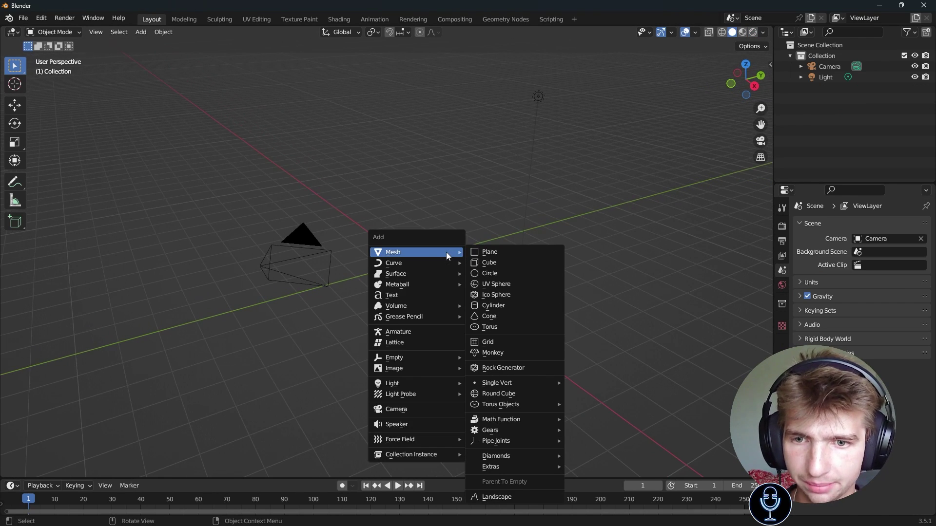
pyautogui.click(507, 285)
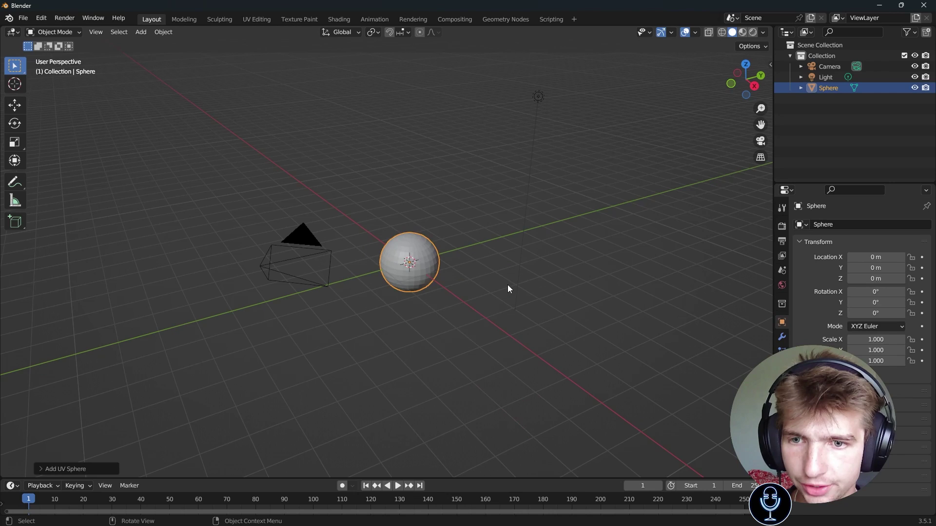
# Step: Shade the sphere smooth and scale it up to about 1.878 so it fills most of the camera frame
pyautogui.press('KP_0')
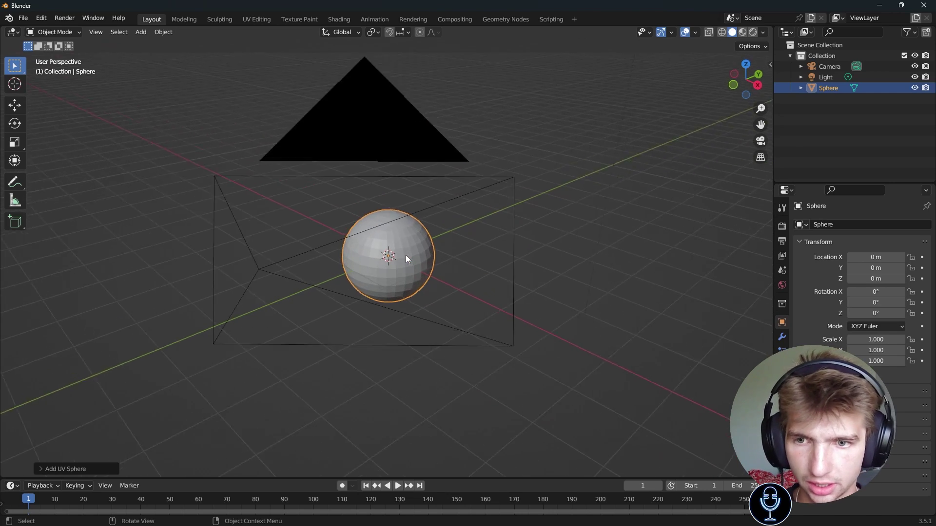
pyautogui.rightClick(405, 255)
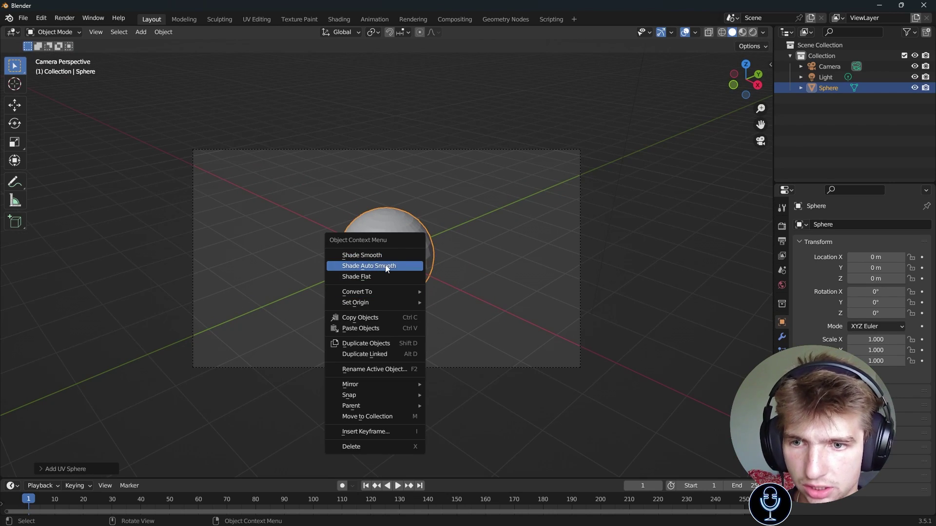
pyautogui.click(397, 255)
pyautogui.press('s')
pyautogui.click(437, 259)
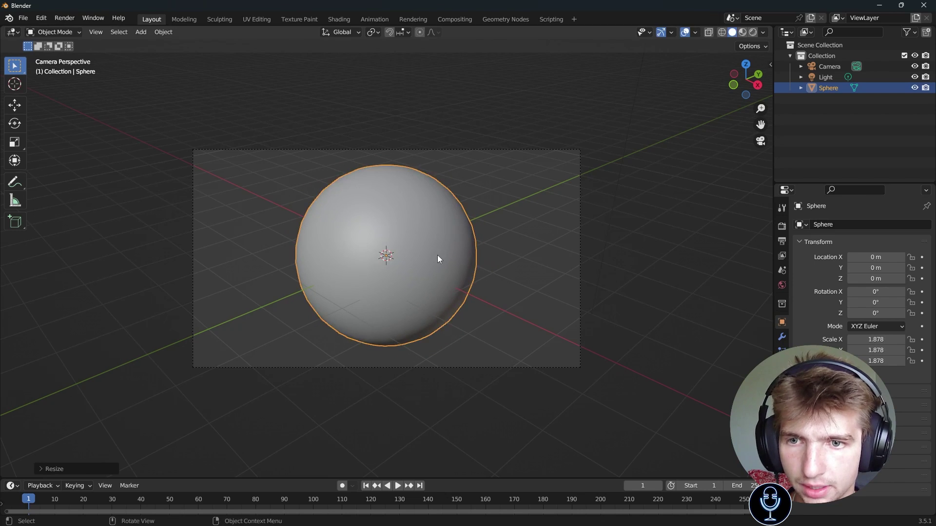
pyautogui.click(498, 244)
pyautogui.moveTo(498, 244); pyautogui.dragTo(597, 262, button='middle')
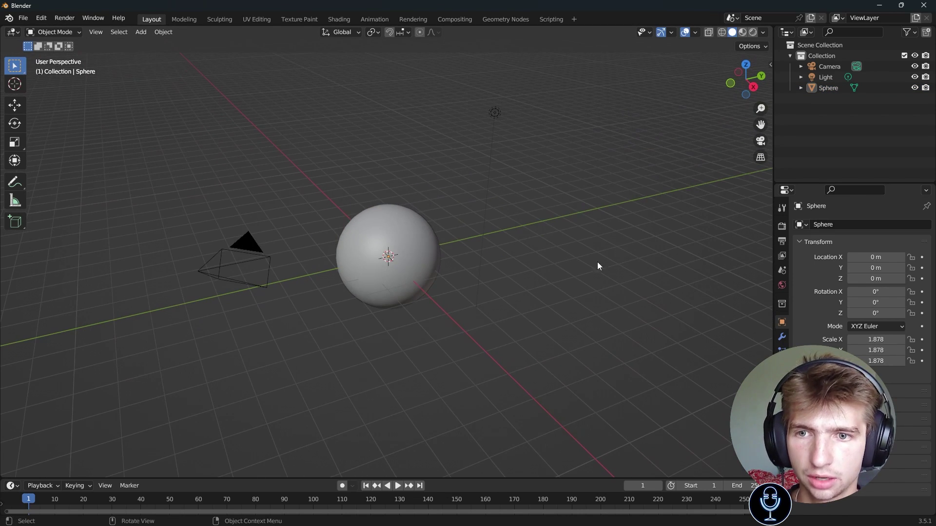
pyautogui.moveTo(514, 132); pyautogui.dragTo(476, 219, button='middle')
pyautogui.press('KP_0')
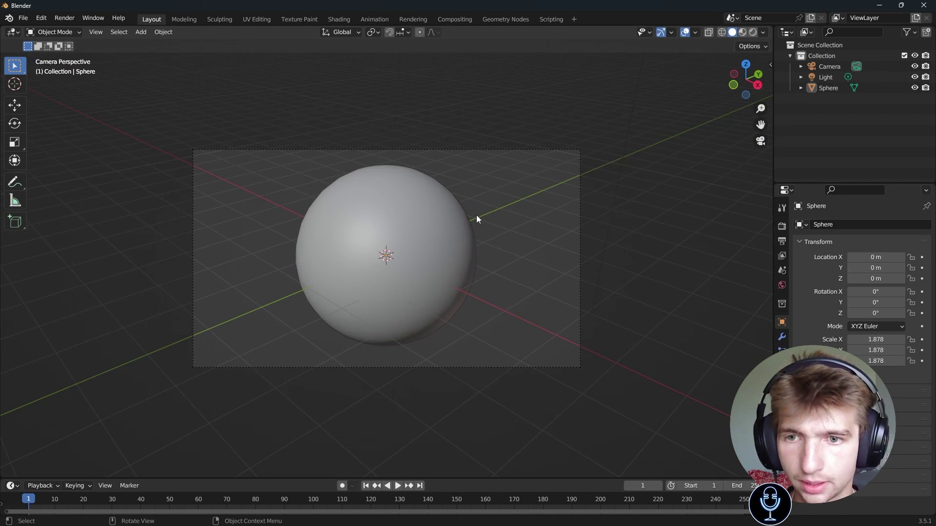
# Step: Switch to the Shading workspace and close the image editor and file browser areas beside the viewport and node editor
pyautogui.click(345, 19)
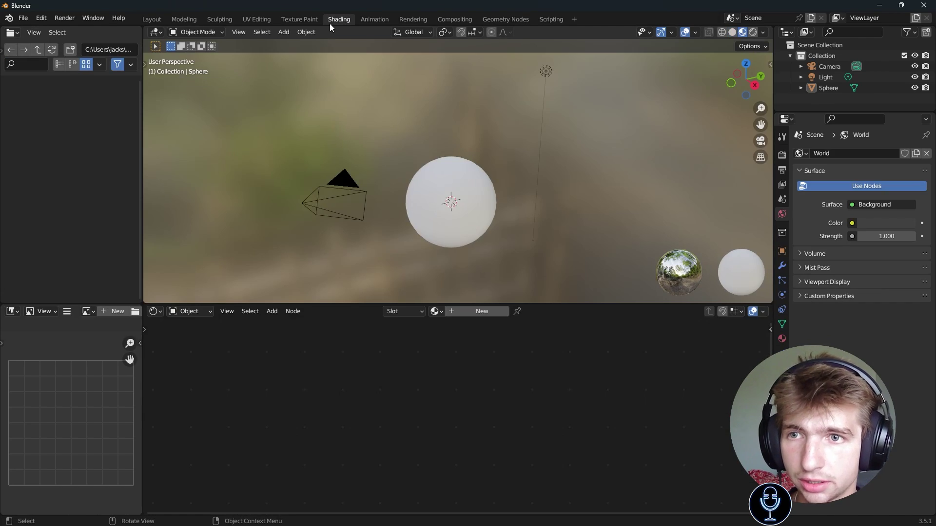
pyautogui.moveTo(145, 309); pyautogui.dragTo(113, 317)
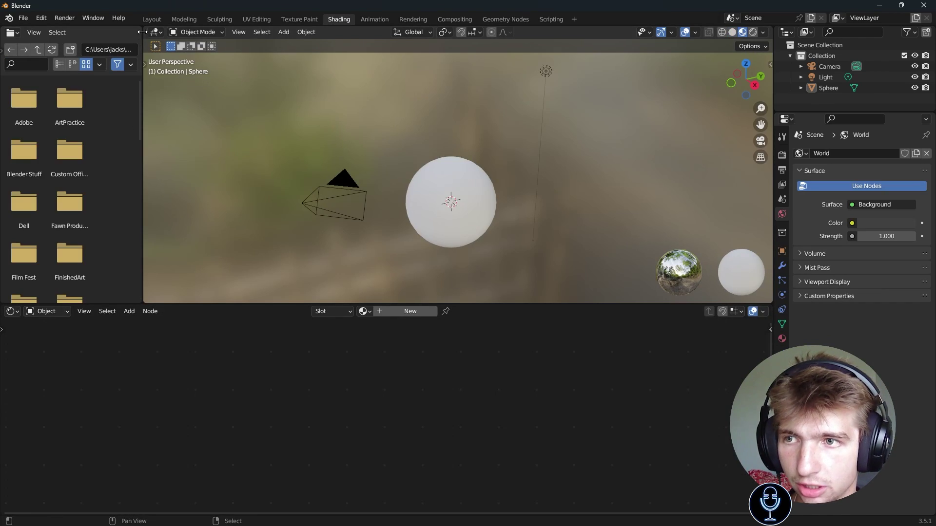
pyautogui.moveTo(145, 29); pyautogui.dragTo(74, 122)
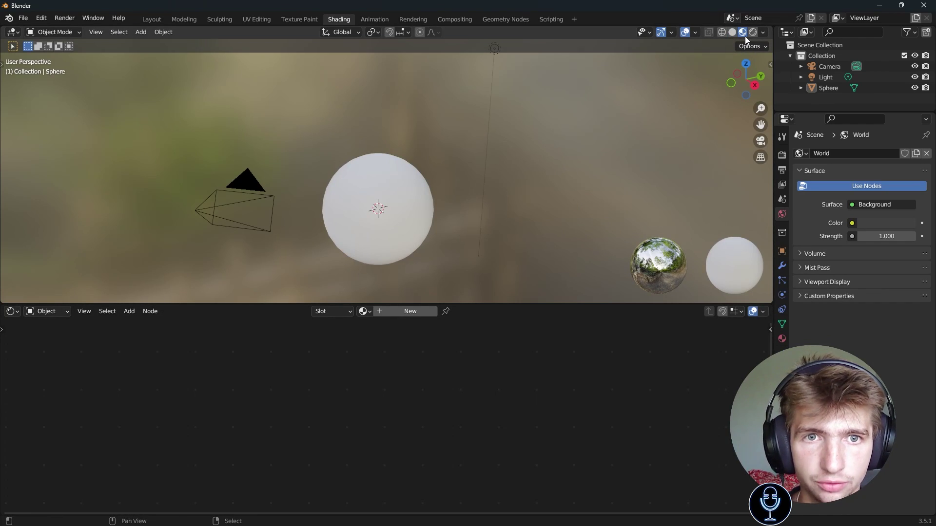
# Step: Set the material preview's World Opacity to 0, enable Scene Lights and Scene World, and view the sphere through the camera
pyautogui.click(763, 34)
pyautogui.moveTo(757, 170)
pyautogui.mouseDown()
pyautogui.moveTo(702, 171)
pyautogui.moveTo(705, 148)
pyautogui.mouseUp()
pyautogui.click(702, 84)
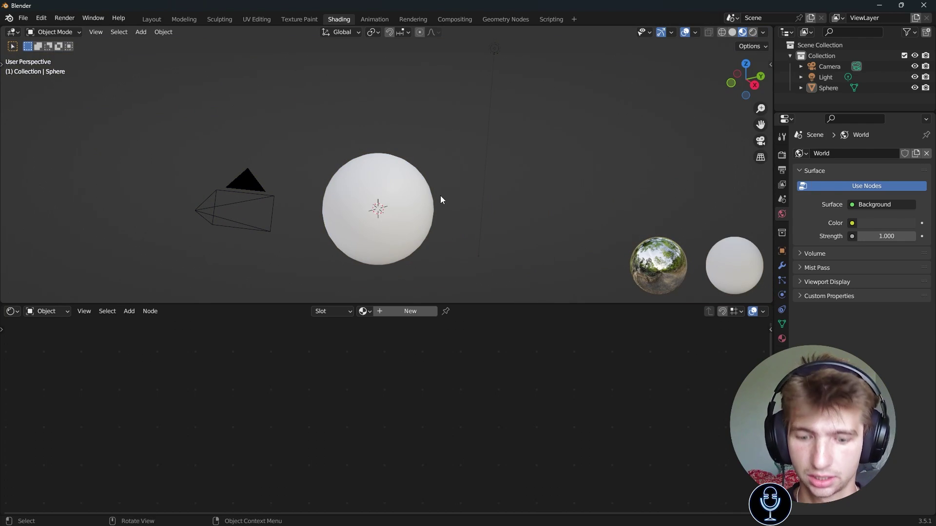
pyautogui.press('KP_0')
pyautogui.click(763, 33)
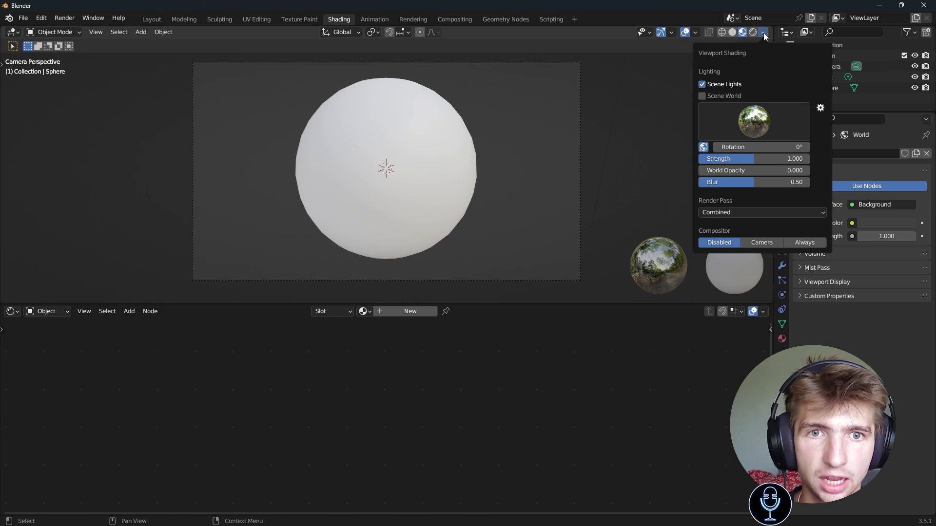
pyautogui.click(713, 96)
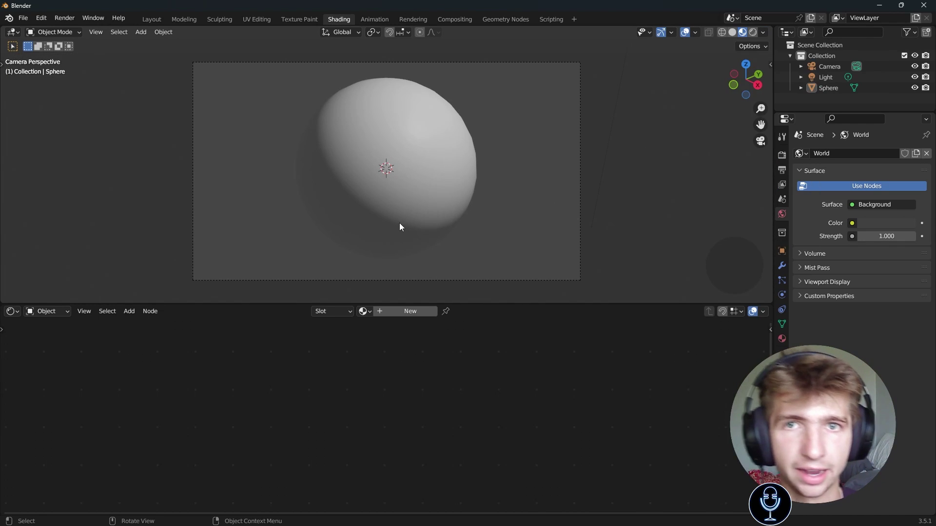
# Step: Create a new material named BasicToon on the sphere and delete its Principled BSDF node
pyautogui.click(425, 142)
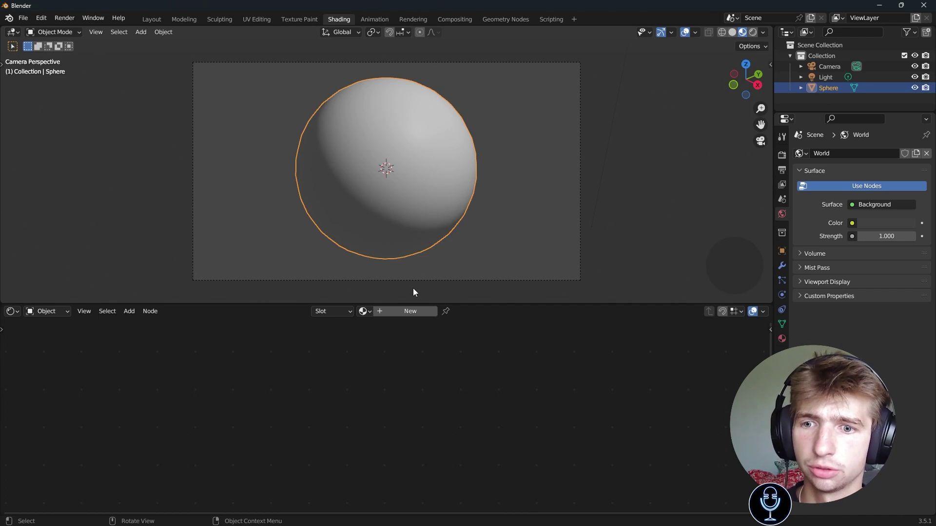
pyautogui.click(411, 311)
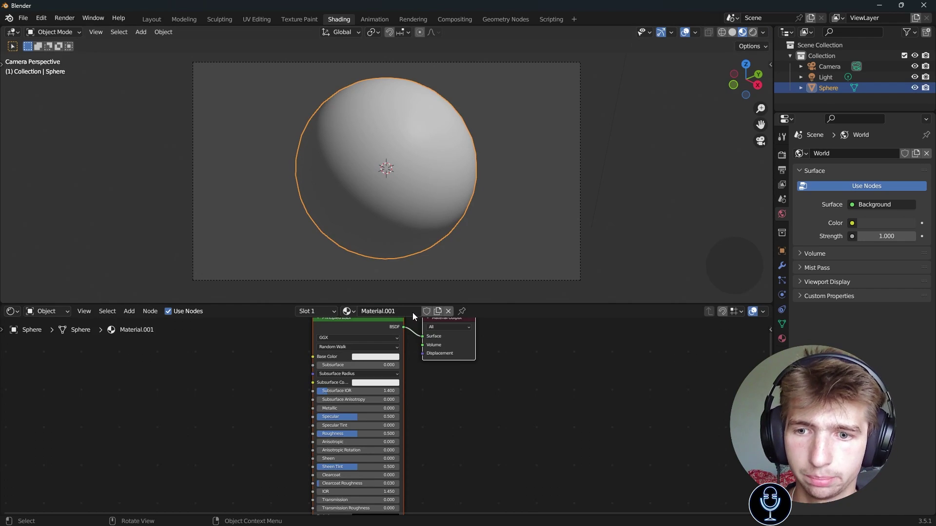
pyautogui.click(384, 312)
pyautogui.write('Basic')
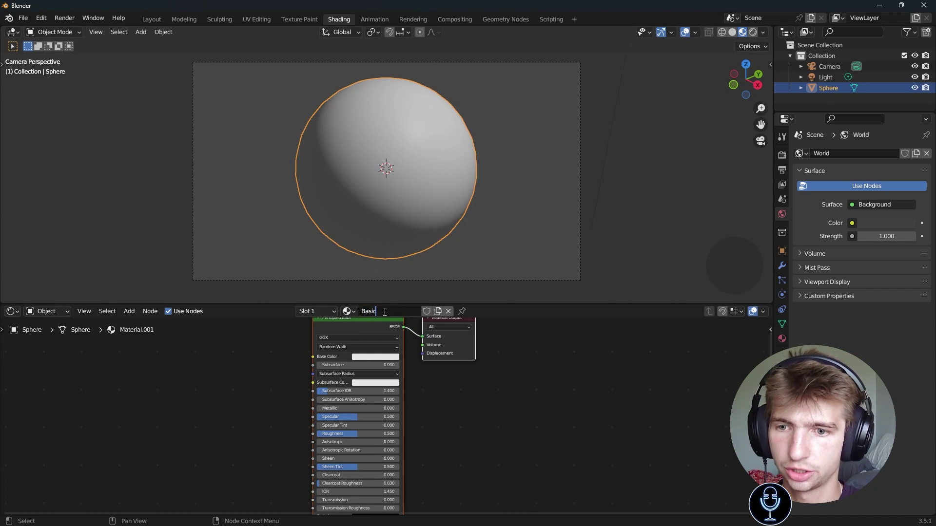
pyautogui.write('Toon')
pyautogui.press('Return')
pyautogui.moveTo(348, 330); pyautogui.dragTo(297, 339)
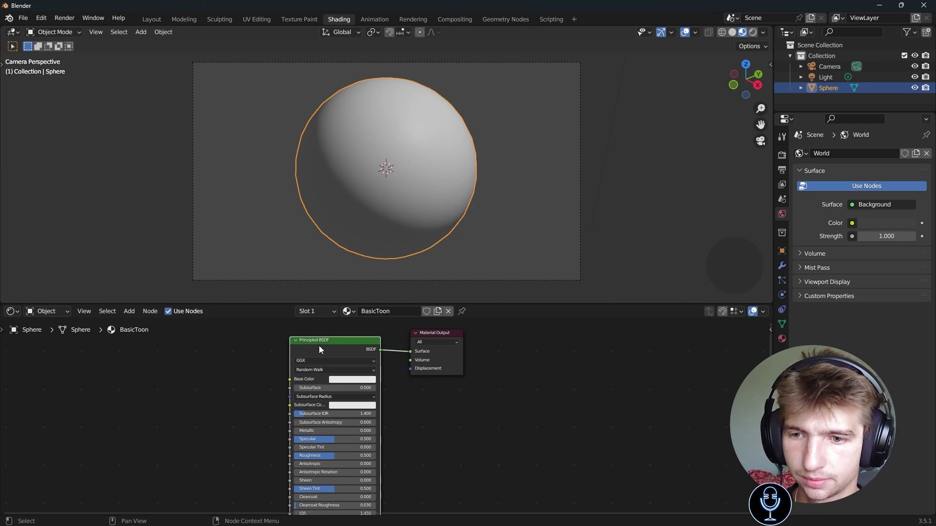
pyautogui.press('x')
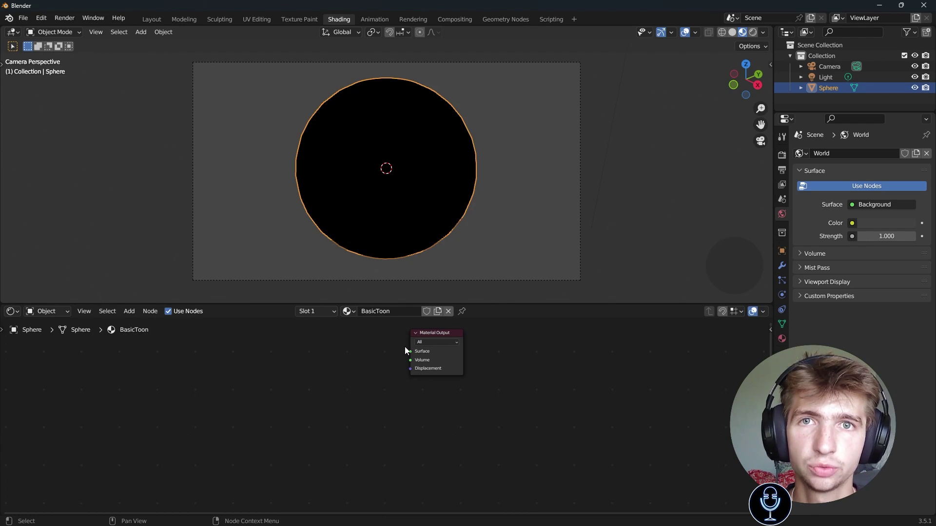
# Step: Search the add-on preferences for "node" to check whether Node Wrangler is enabled
pyautogui.click(41, 18)
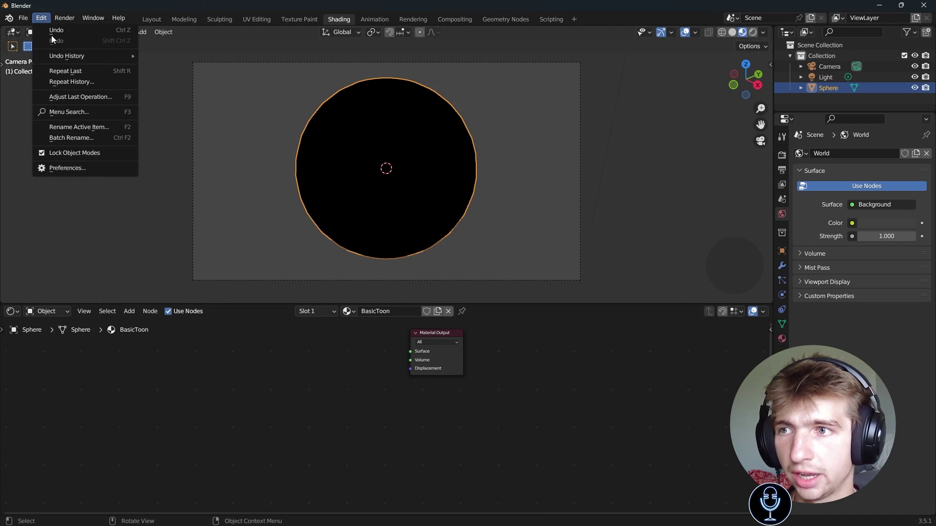
pyautogui.click(64, 168)
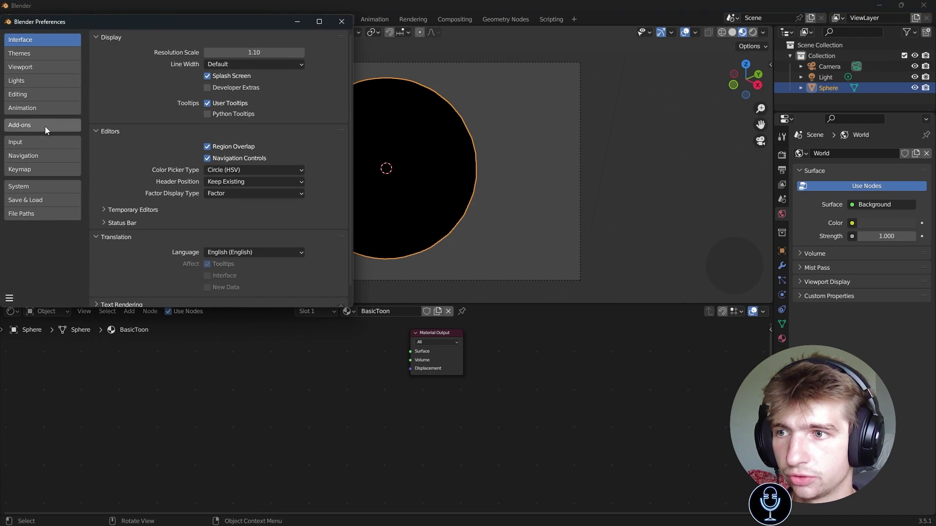
pyautogui.click(288, 52)
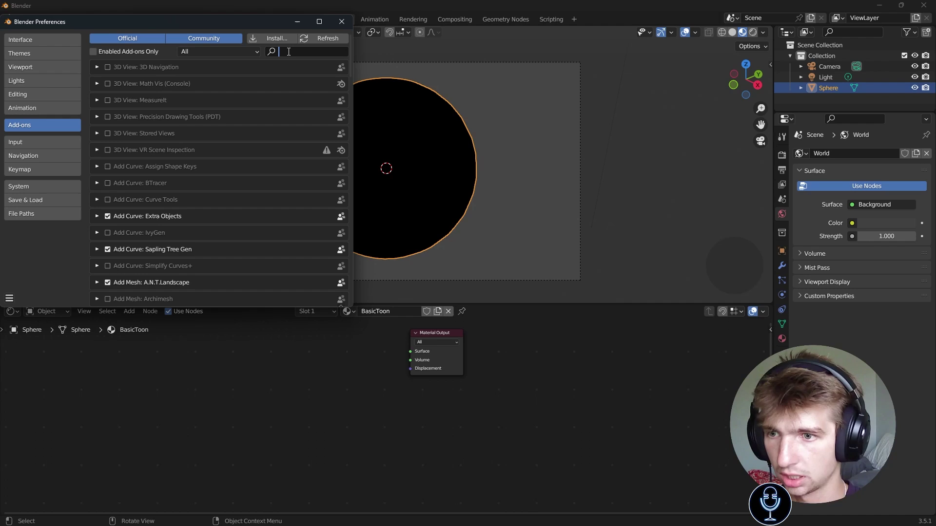
pyautogui.write('node')
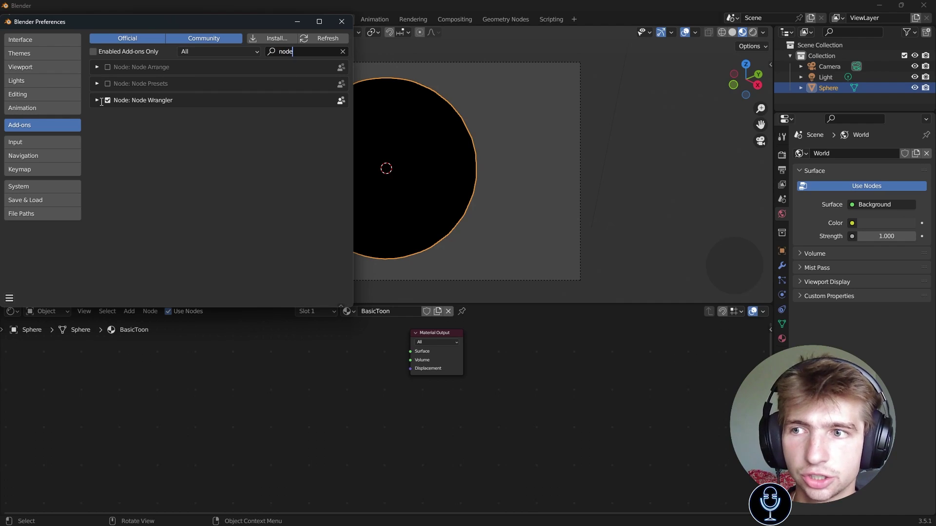
pyautogui.click(341, 21)
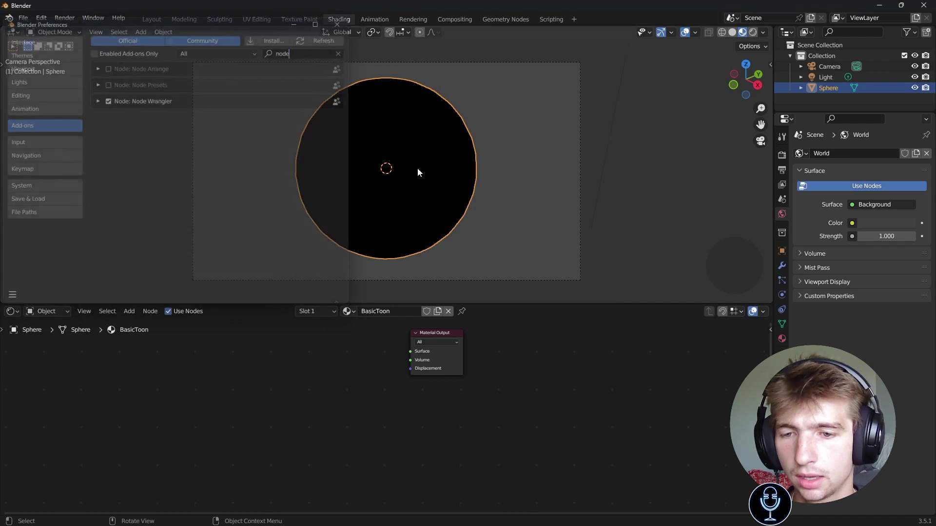
# Step: Move the Material Output node aside and add a Diffuse BSDF node before it
pyautogui.moveTo(449, 351); pyautogui.dragTo(480, 364)
pyautogui.hotkey('shift', 'a')
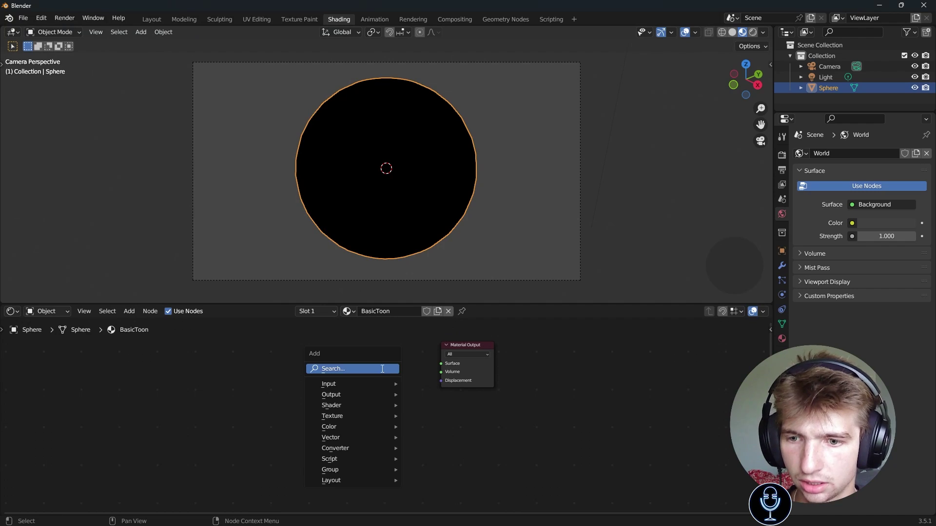
pyautogui.write('diff')
pyautogui.press('Return')
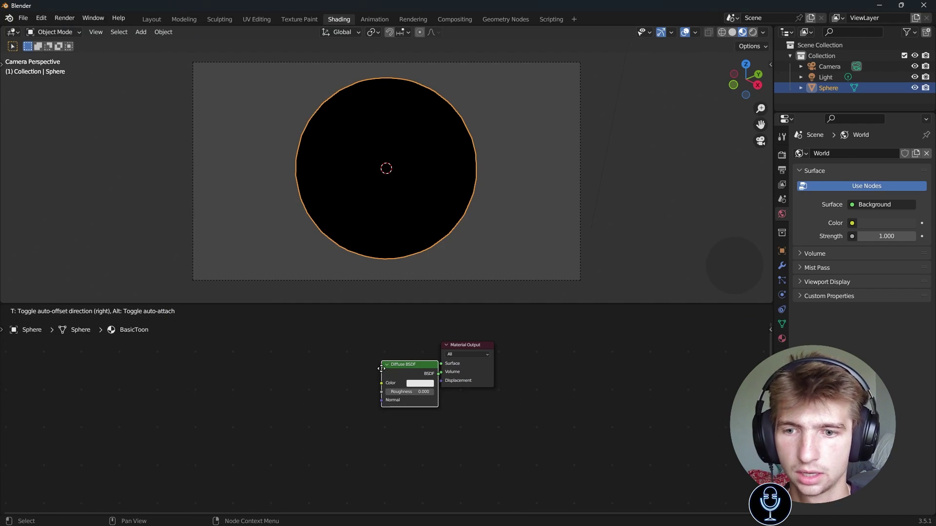
pyautogui.click(319, 363)
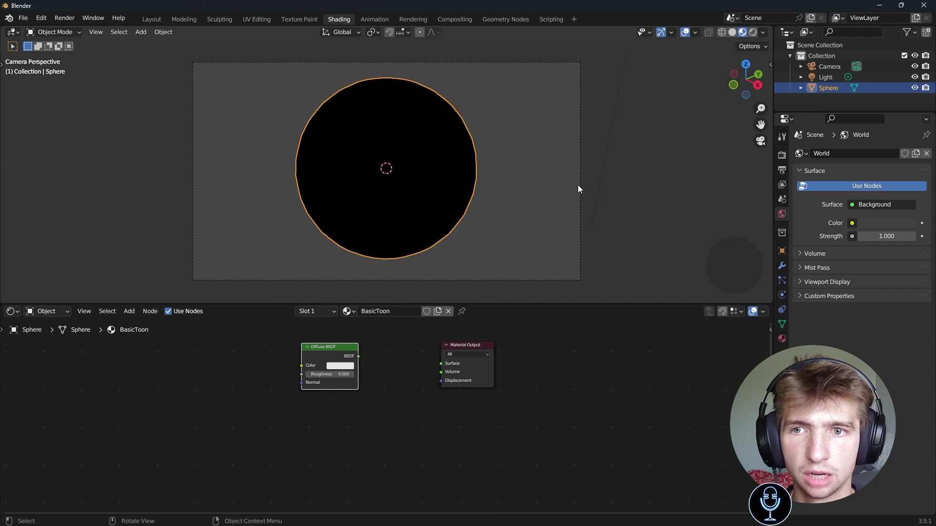
# Step: Switch the viewport to rendered shading and connect the Diffuse BSDF to the Material Output's Surface input
pyautogui.click(752, 32)
pyautogui.click(763, 32)
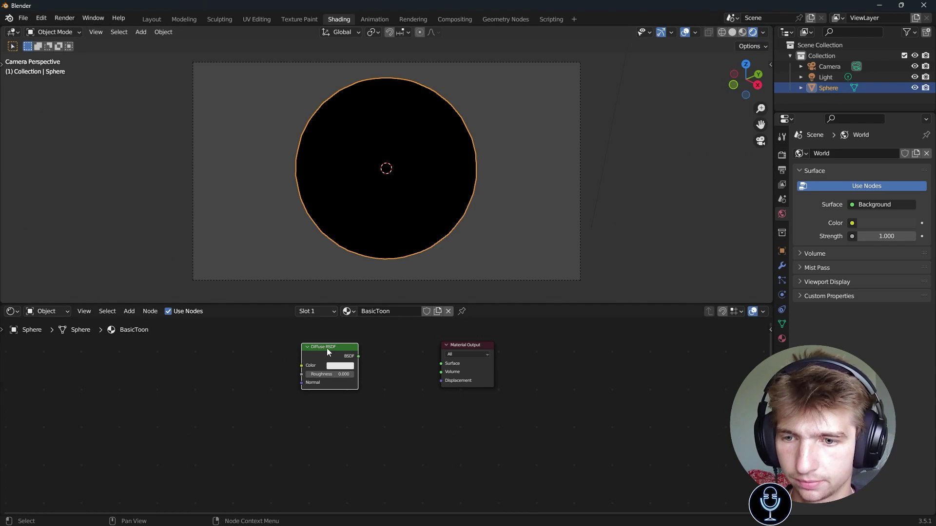
pyautogui.moveTo(326, 349)
pyautogui.mouseDown()
pyautogui.moveTo(322, 355)
pyautogui.moveTo(363, 327)
pyautogui.moveTo(439, 364)
pyautogui.mouseUp()
pyautogui.moveTo(504, 389); pyautogui.dragTo(516, 387, button='middle')
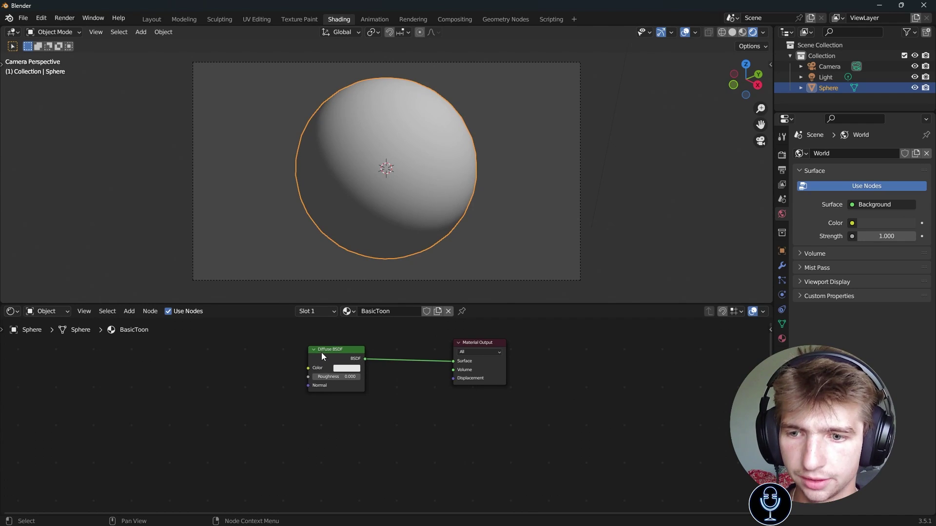
# Step: Insert a Shader to RGB node between the Diffuse BSDF and Material Output nodes and space the nodes out
pyautogui.moveTo(320, 352); pyautogui.dragTo(215, 343)
pyautogui.hotkey('shift', 'a')
pyautogui.click(346, 385)
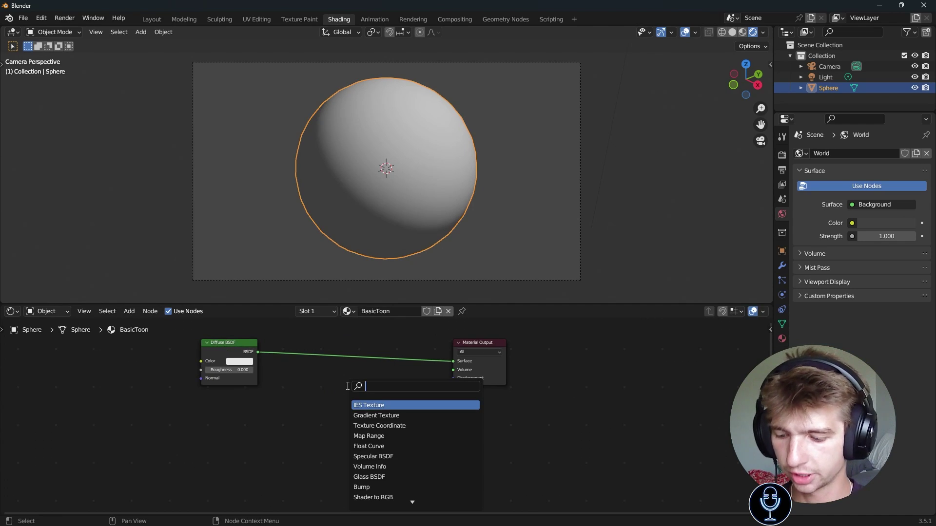
pyautogui.write('sahder')
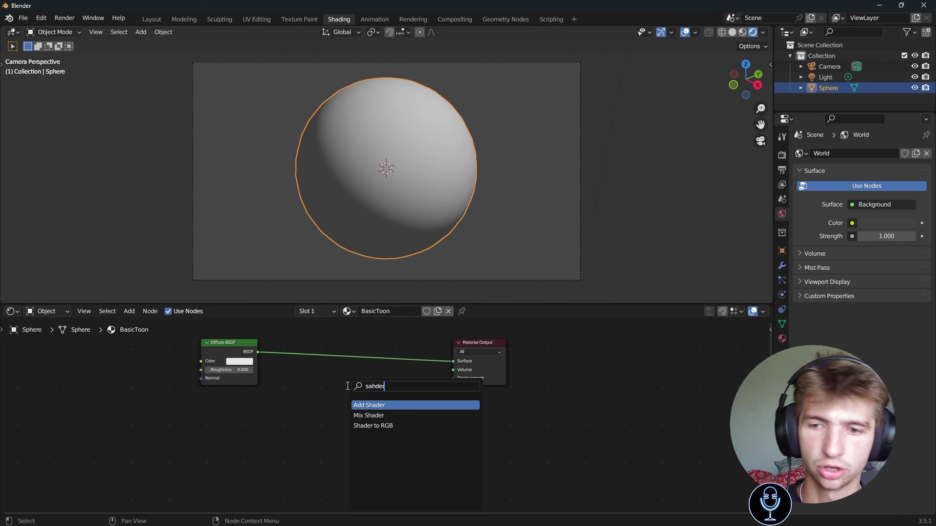
pyautogui.click(383, 426)
pyautogui.click(319, 385)
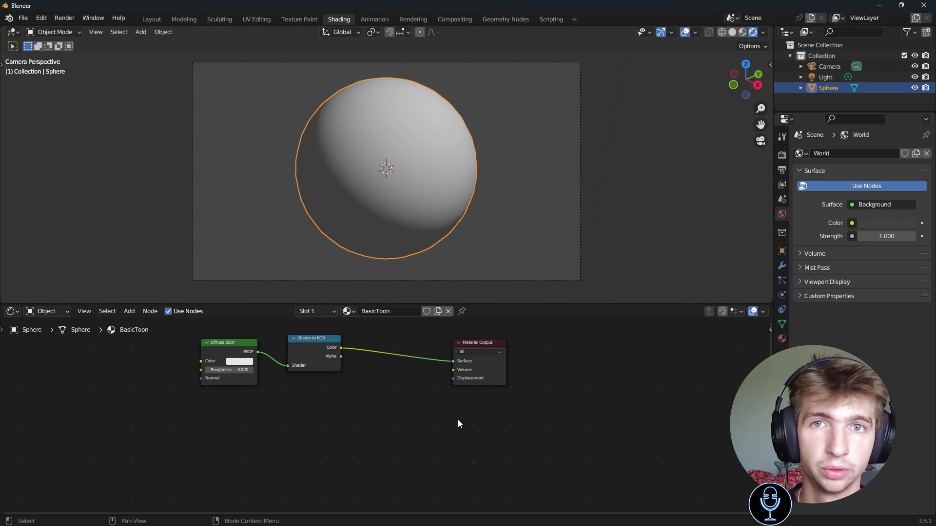
pyautogui.moveTo(309, 355); pyautogui.dragTo(295, 354)
pyautogui.moveTo(498, 368); pyautogui.dragTo(522, 361)
pyautogui.click(441, 401)
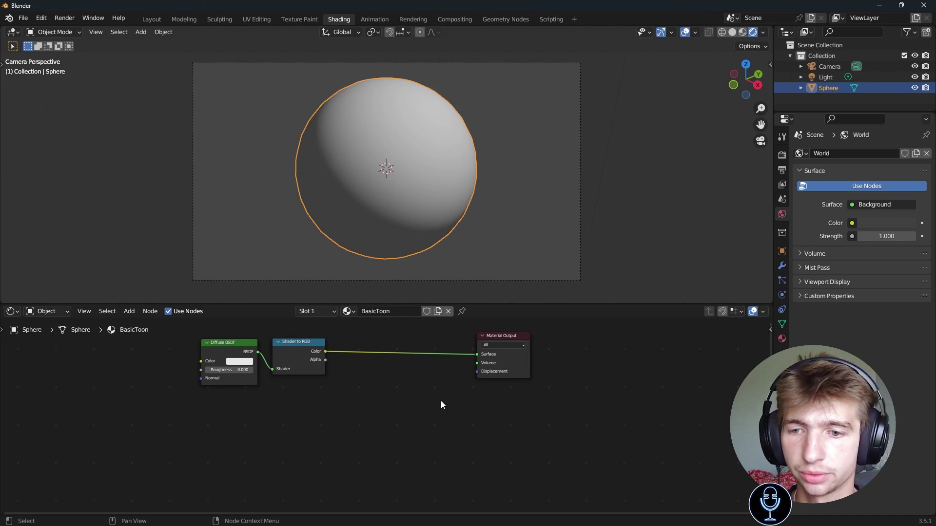
# Step: Insert a ColorRamp node between the Shader to RGB and Material Output nodes
pyautogui.moveTo(412, 388); pyautogui.dragTo(504, 411, button='middle')
pyautogui.scroll(1, 504, 411)
pyautogui.scroll(1, 492, 401)
pyautogui.hotkey('shift', 'a')
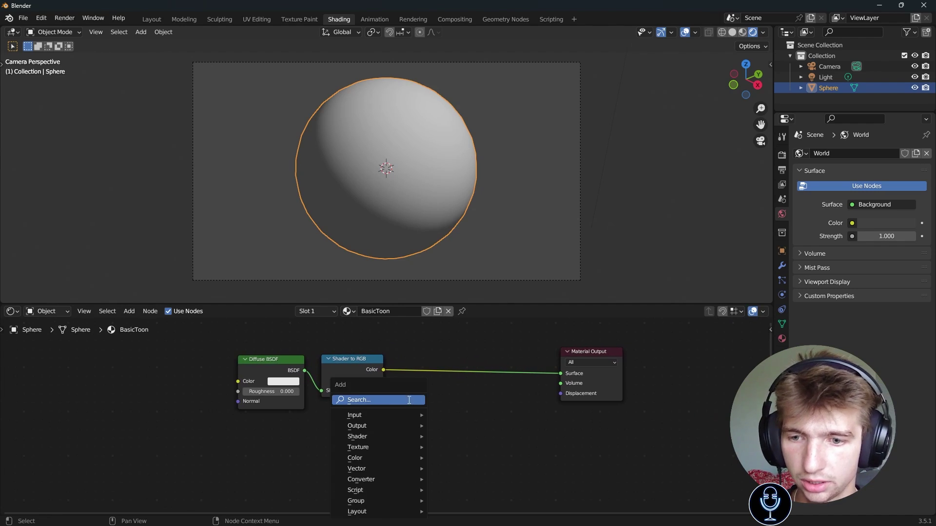
pyautogui.click(408, 399)
pyautogui.write('ramp')
pyautogui.press('Return')
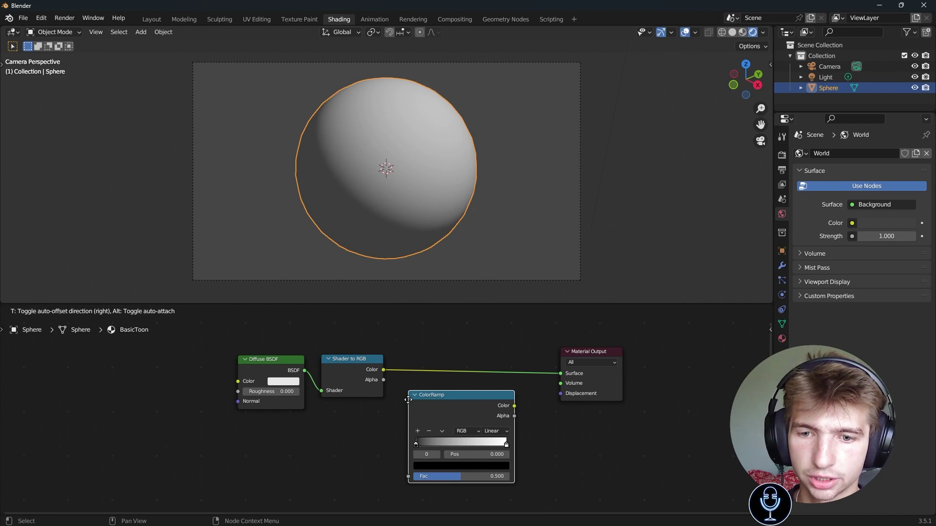
pyautogui.click(418, 358)
pyautogui.moveTo(460, 367); pyautogui.dragTo(443, 355)
# Step: Set the ColorRamp interpolation to Constant and move the white stop to about position 0.444
pyautogui.click(487, 378)
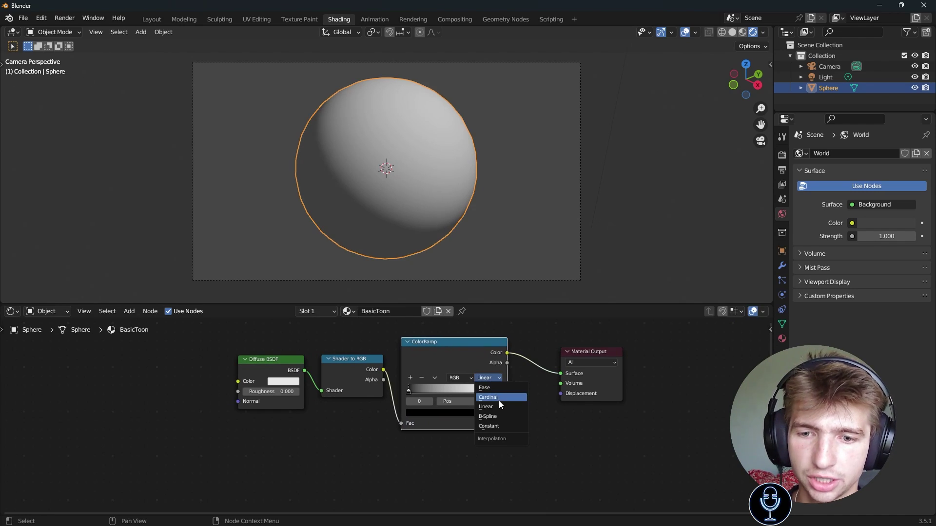
pyautogui.click(498, 426)
pyautogui.moveTo(499, 393); pyautogui.dragTo(447, 390)
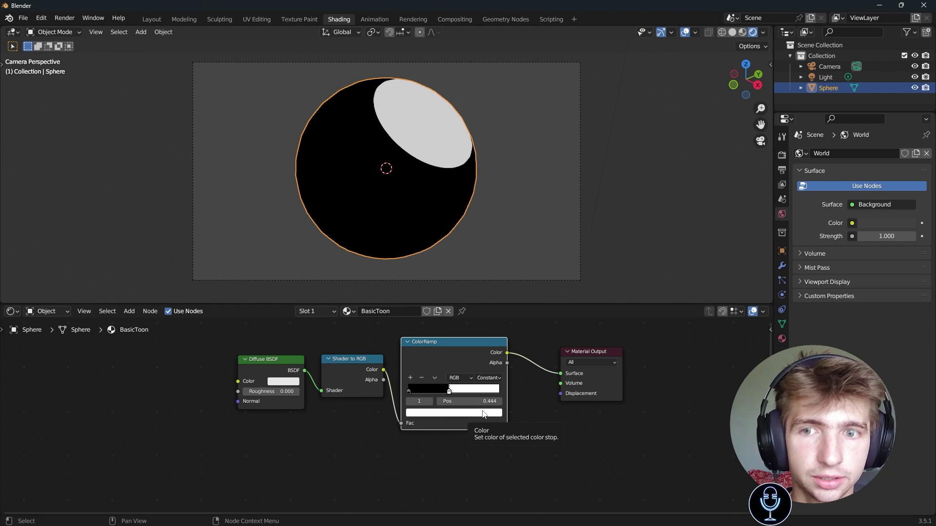
# Step: Add a middle stop to the ColorRamp and set the first stop's colour value to 0.01
pyautogui.click(409, 377)
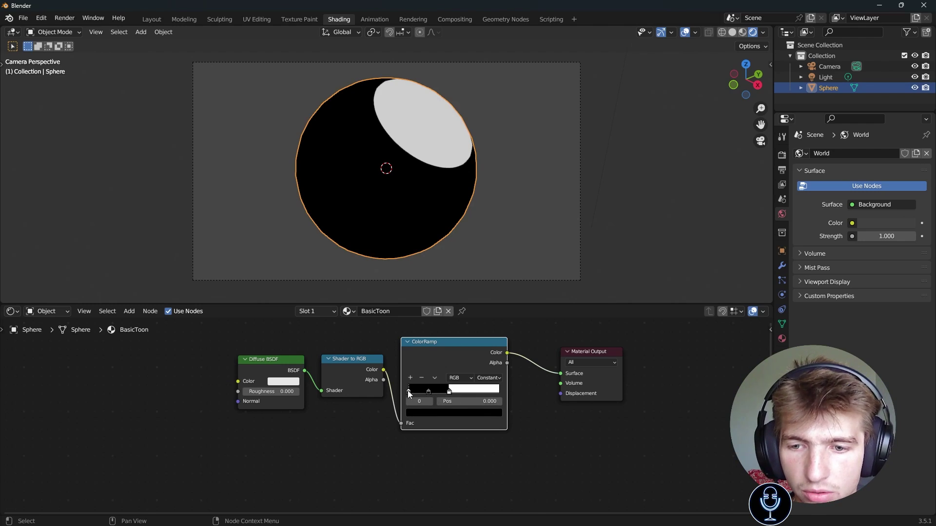
pyautogui.click(422, 412)
pyautogui.click(452, 389)
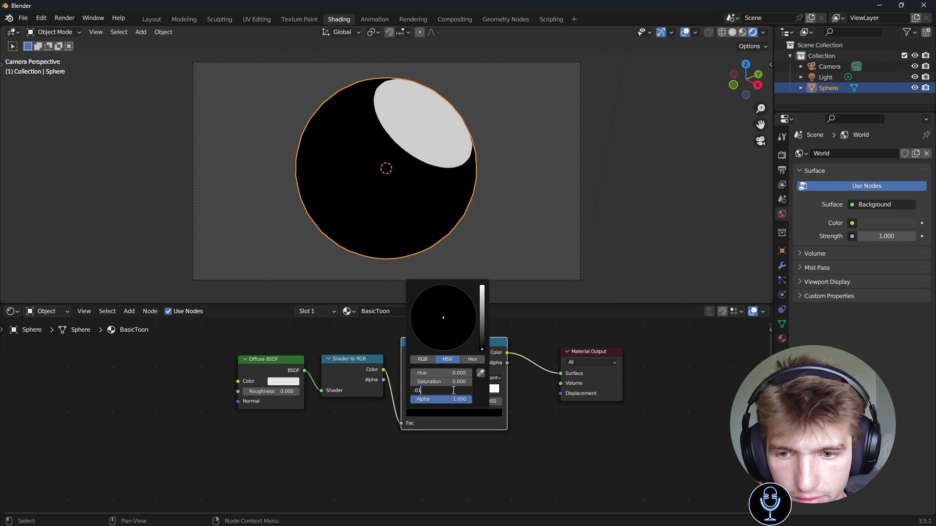
pyautogui.write('.01')
pyautogui.press('Return')
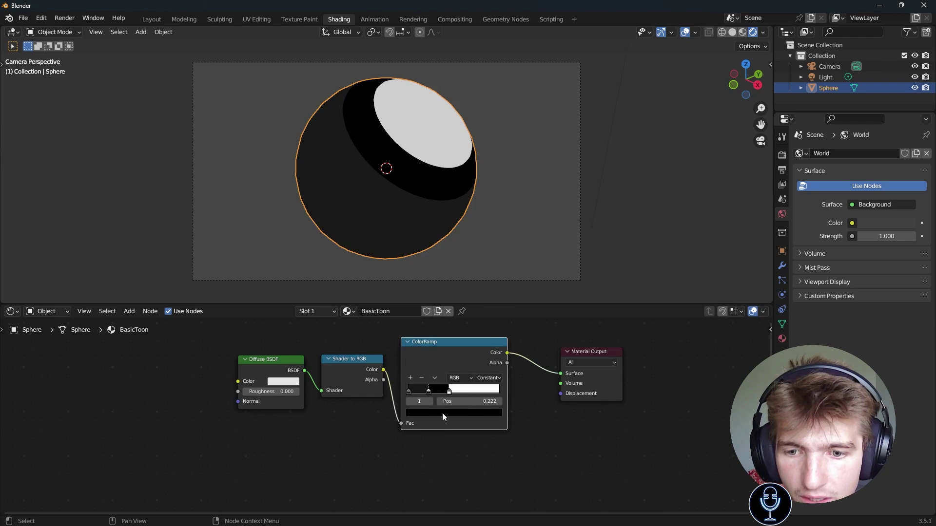
# Step: Set the ColorRamp middle stop's colour value to 0.175 to make it grey
pyautogui.click(443, 413)
pyautogui.click(440, 389)
pyautogui.write('.15')
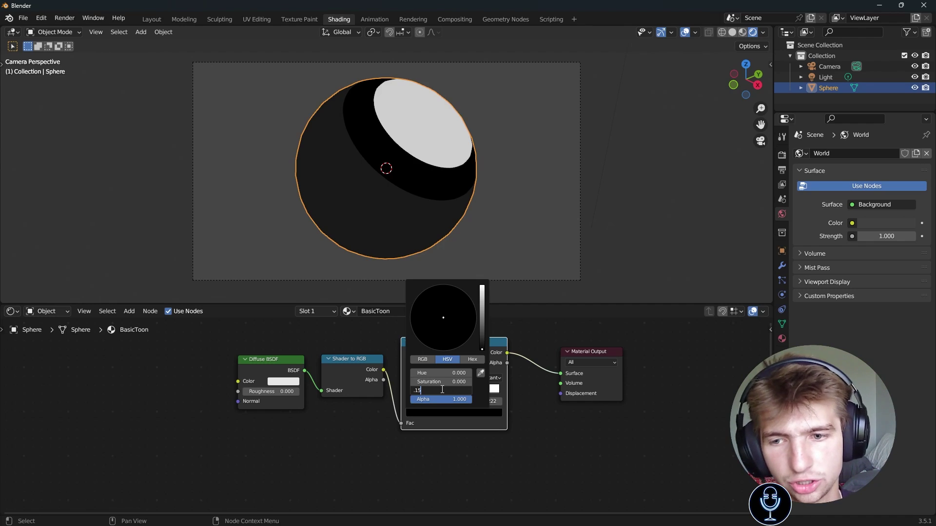
pyautogui.press('Return')
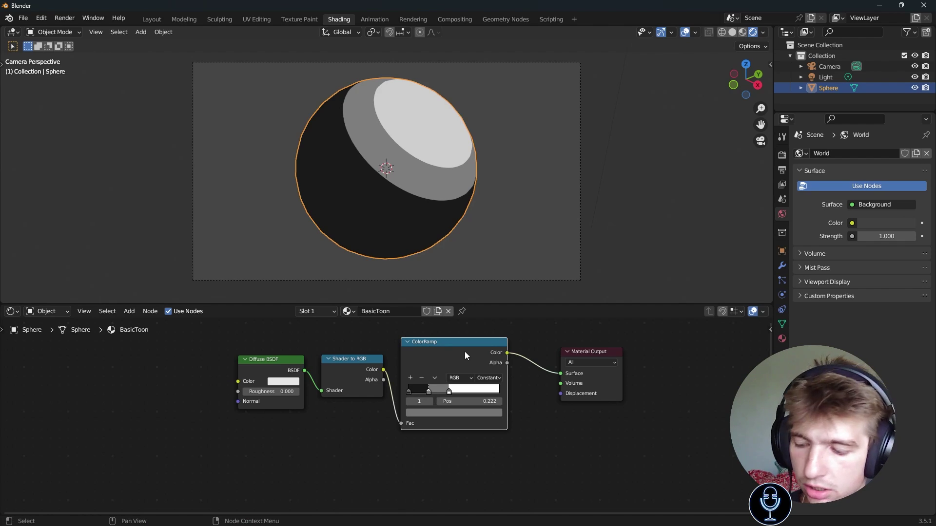
# Step: Reposition the ColorRamp node slightly and move the Material Output node further away from it
pyautogui.moveTo(465, 356)
pyautogui.mouseDown()
pyautogui.moveTo(472, 364)
pyautogui.moveTo(457, 368)
pyautogui.mouseUp()
pyautogui.moveTo(521, 403); pyautogui.dragTo(480, 392, button='middle')
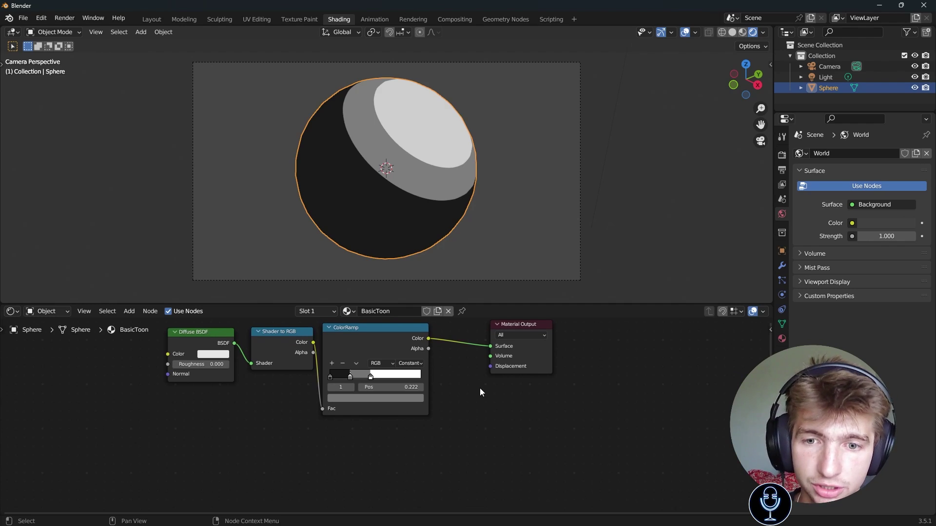
pyautogui.moveTo(543, 359); pyautogui.dragTo(579, 357)
pyautogui.scroll(2, 517, 390)
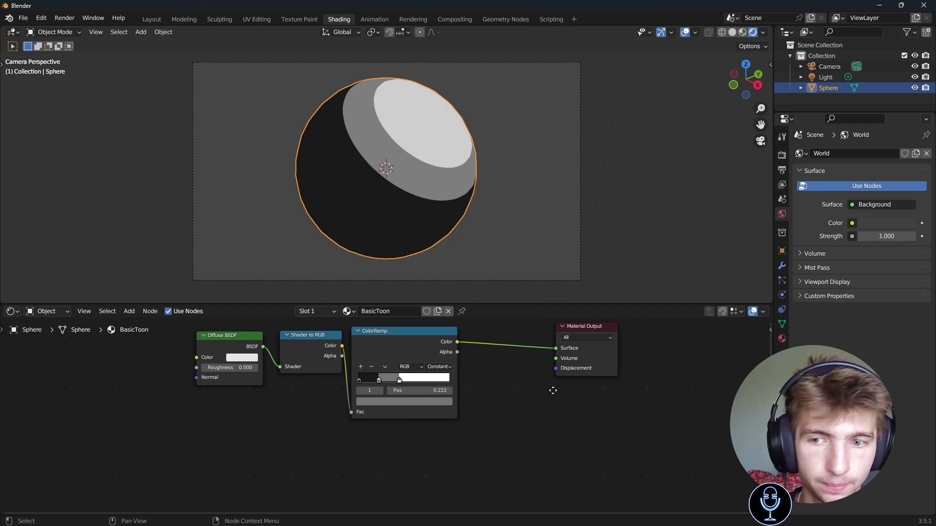
# Step: Turn the ColorRamp's white stop red by raising its saturation to 1
pyautogui.moveTo(557, 387); pyautogui.dragTo(515, 396, button='middle')
pyautogui.click(375, 382)
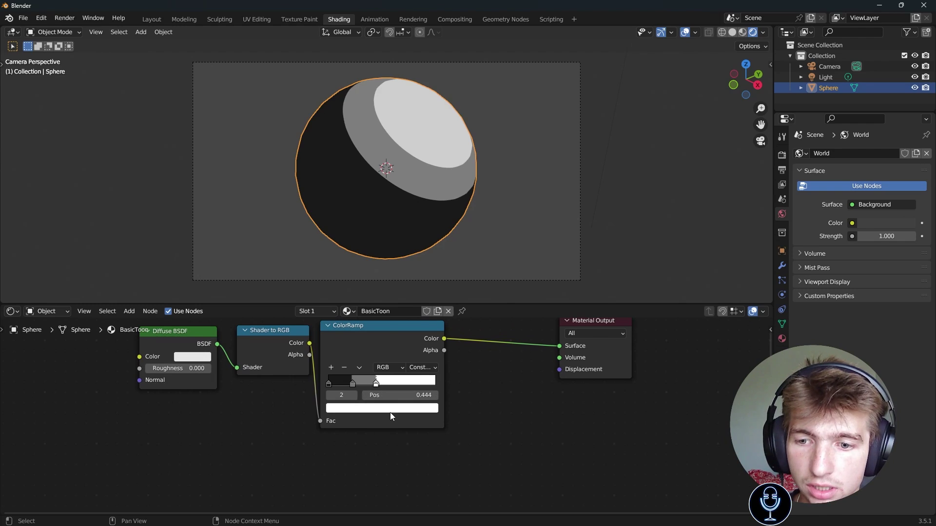
pyautogui.click(390, 413)
pyautogui.moveTo(341, 373); pyautogui.dragTo(406, 374)
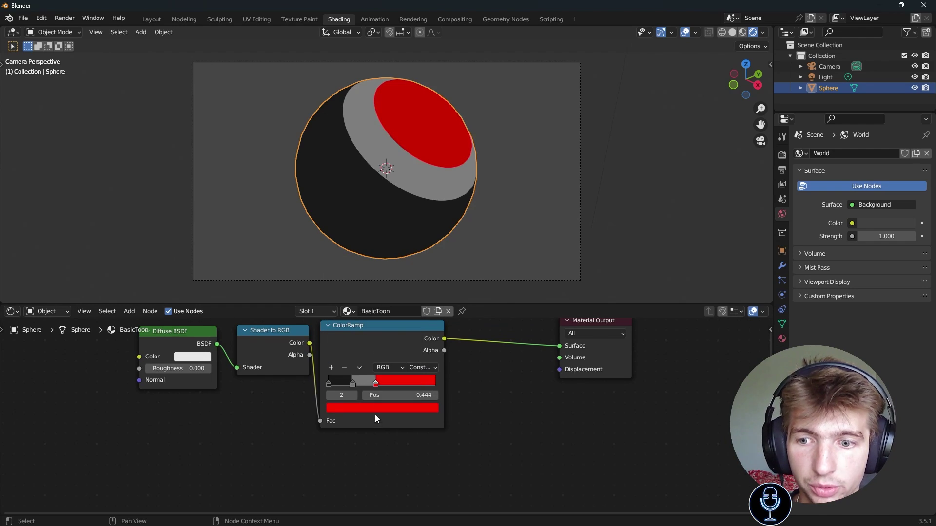
# Step: Set the saturation of the ColorRamp's middle grey stop to 1 for a mid red
pyautogui.click(352, 384)
pyautogui.click(355, 406)
pyautogui.click(354, 376)
pyautogui.write('1')
pyautogui.press('Return')
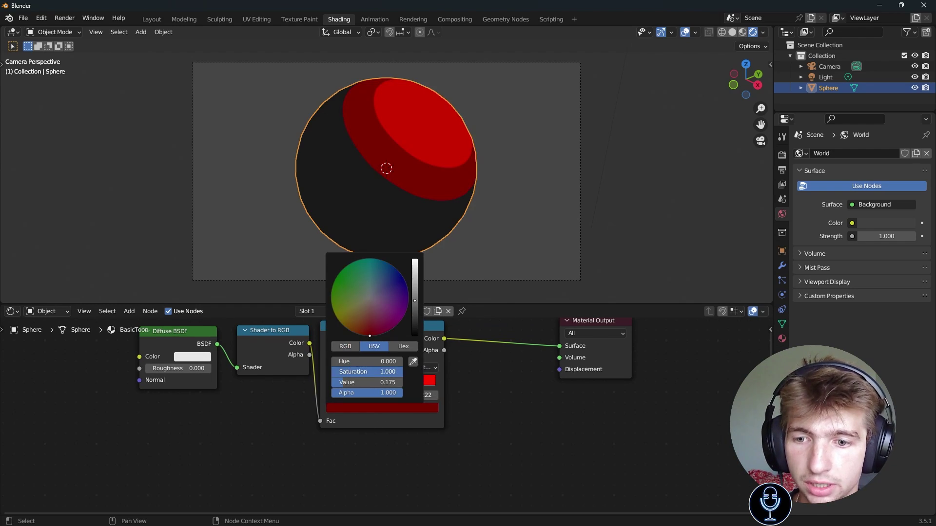
# Step: Set the saturation of the ColorRamp's darkest stop to 1 for a dark red
pyautogui.click(328, 383)
pyautogui.click(341, 406)
pyautogui.click(354, 366)
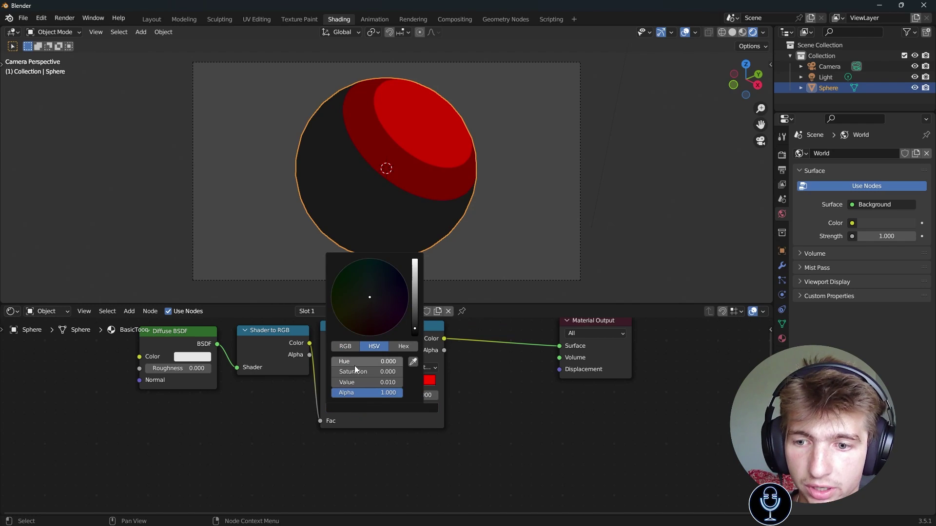
pyautogui.write('1')
pyautogui.press('Return')
# Step: Insert a Hue Saturation Value node between the ColorRamp and Material Output nodes
pyautogui.moveTo(516, 329); pyautogui.dragTo(463, 325, button='middle')
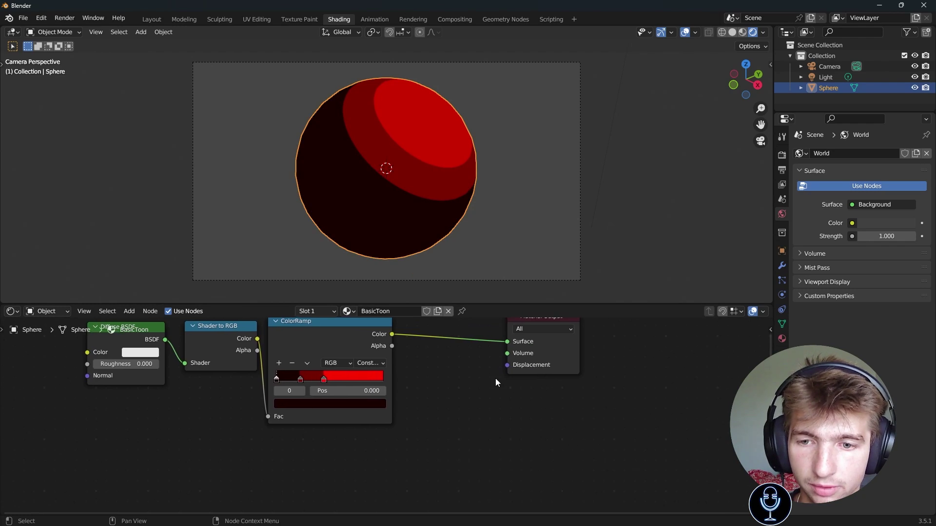
pyautogui.hotkey('shift', 'a')
pyautogui.click(484, 377)
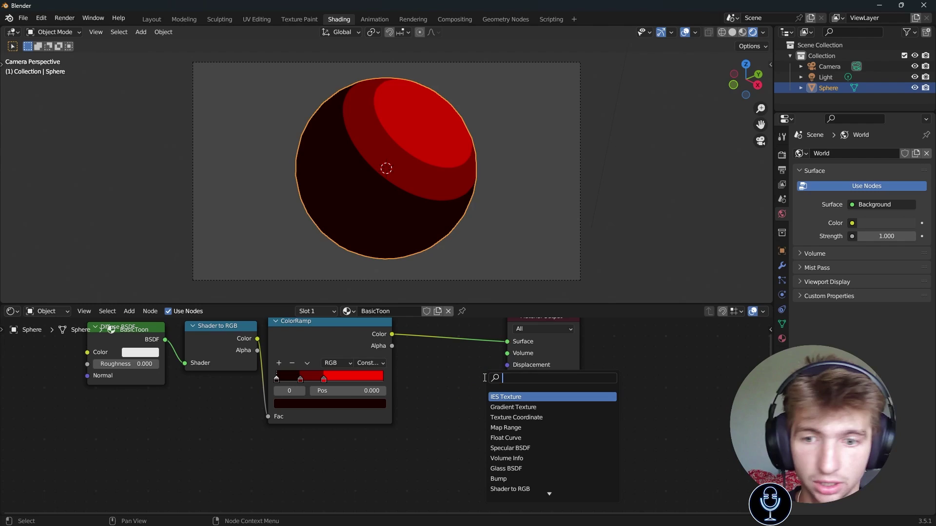
pyautogui.write('hue')
pyautogui.press('Return')
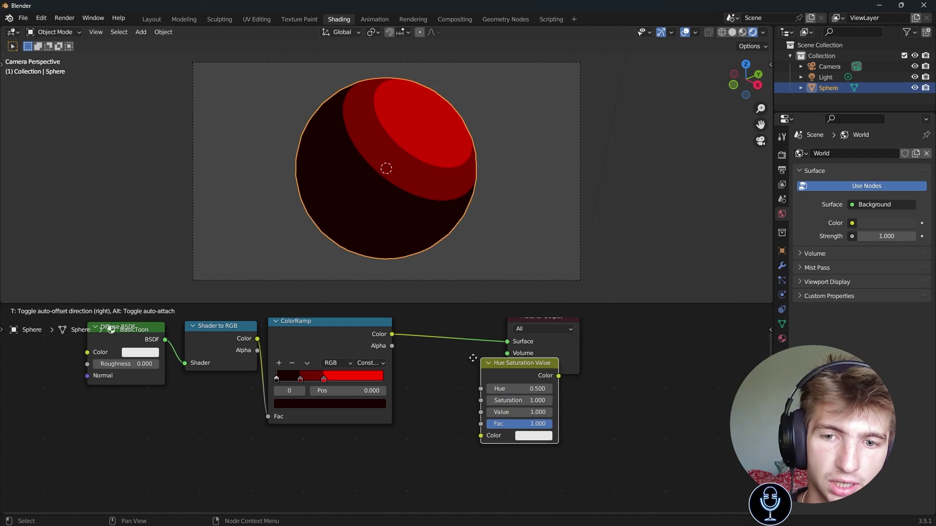
pyautogui.click(419, 341)
pyautogui.moveTo(445, 329); pyautogui.dragTo(371, 378, button='middle')
# Step: Lower the Hue of the Hue Saturation Value node to 0.3 to try a purple variation
pyautogui.click(370, 387)
pyautogui.click(370, 387)
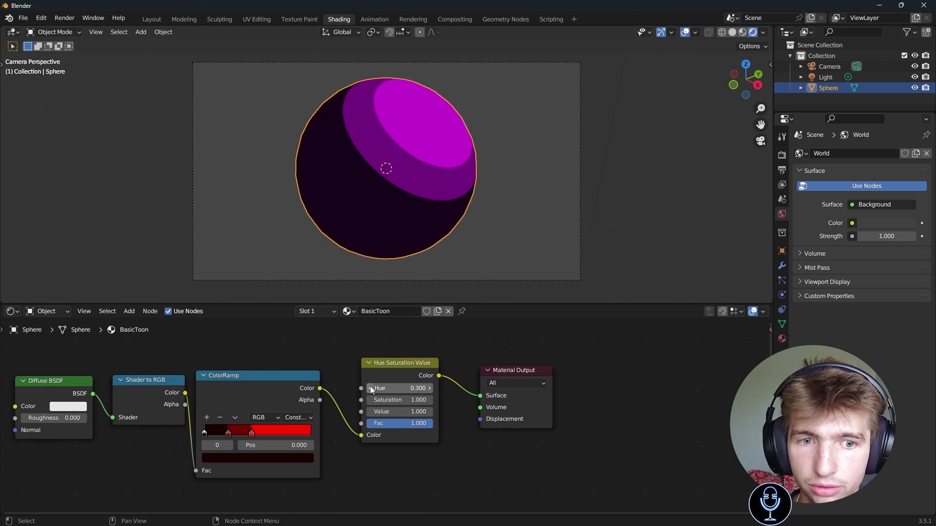
pyautogui.moveTo(379, 405)
pyautogui.mouseDown()
pyautogui.moveTo(407, 406)
pyautogui.moveTo(371, 400)
pyautogui.moveTo(390, 399)
pyautogui.moveTo(399, 412)
pyautogui.moveTo(371, 412)
pyautogui.mouseUp()
pyautogui.rightClick(373, 412)
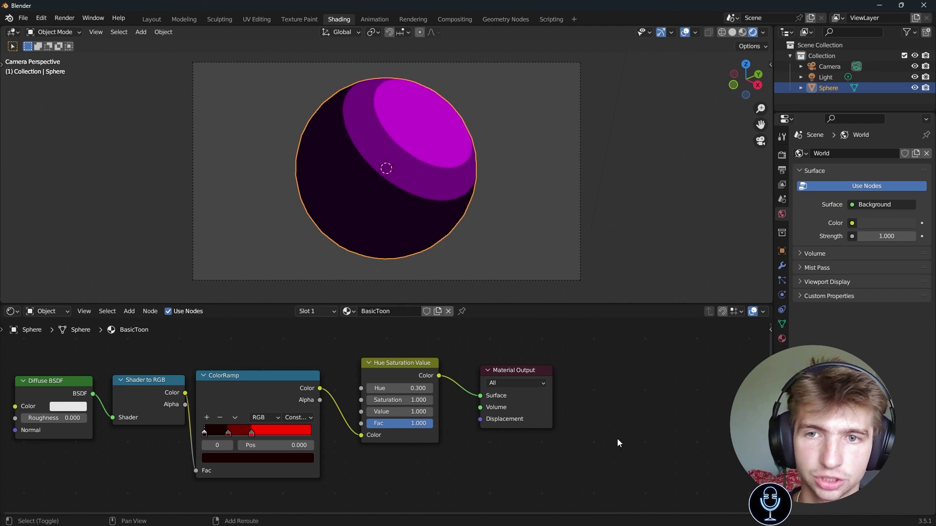
# Step: Display the sphere's material properties and set the Hue Saturation Value node's Hue back to 0.5
pyautogui.click(782, 338)
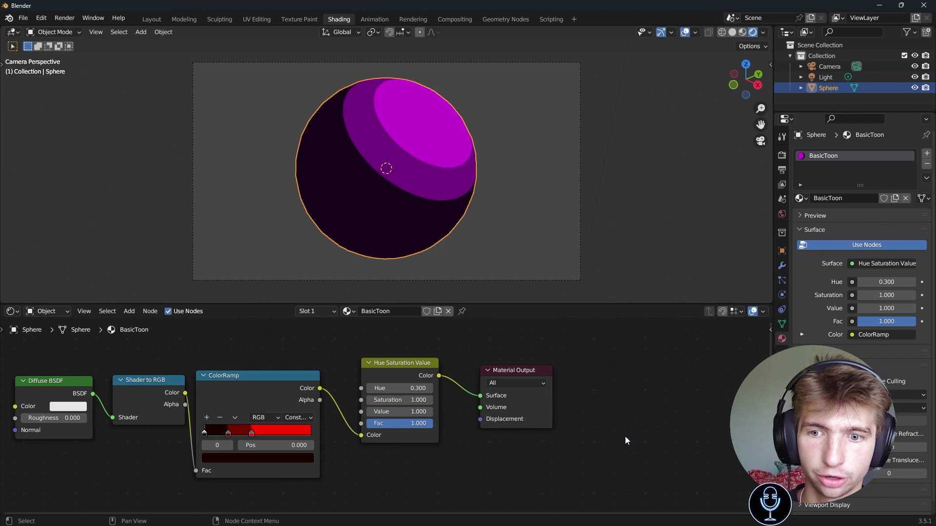
pyautogui.click(390, 388)
pyautogui.write('.5')
pyautogui.press('Return')
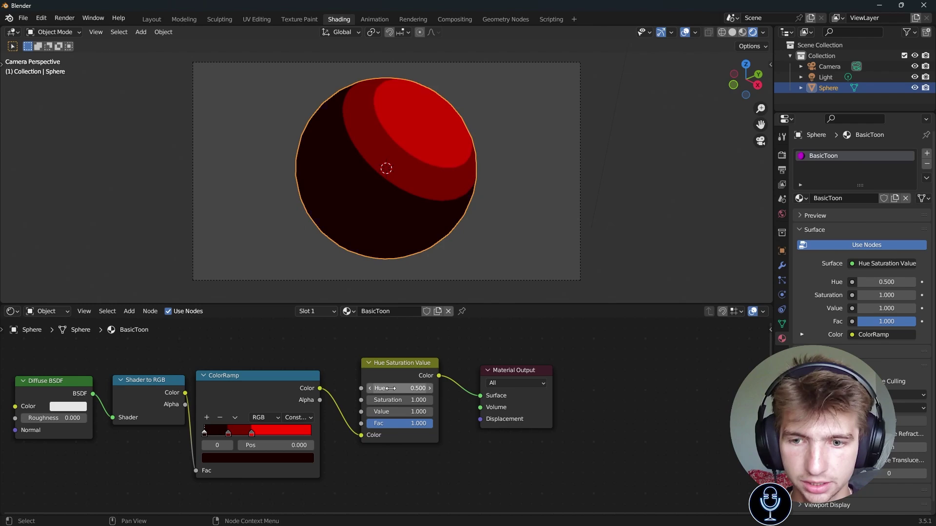
# Step: Line up the Hue Saturation Value node with the ColorRamp and undo a trial hue change
pyautogui.moveTo(404, 364); pyautogui.dragTo(395, 375)
pyautogui.moveTo(346, 384); pyautogui.dragTo(528, 348, button='middle')
pyautogui.scroll(-3, 529, 348)
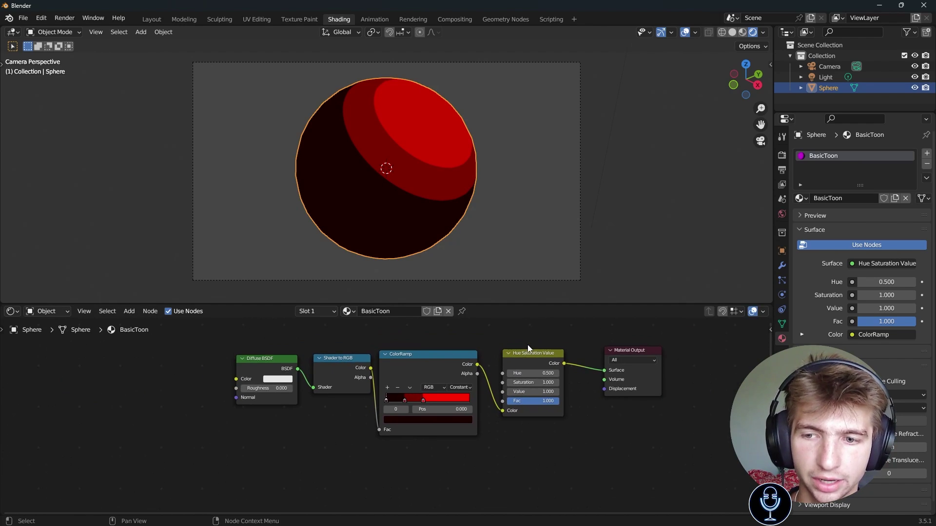
pyautogui.moveTo(555, 381); pyautogui.dragTo(470, 370, button='middle')
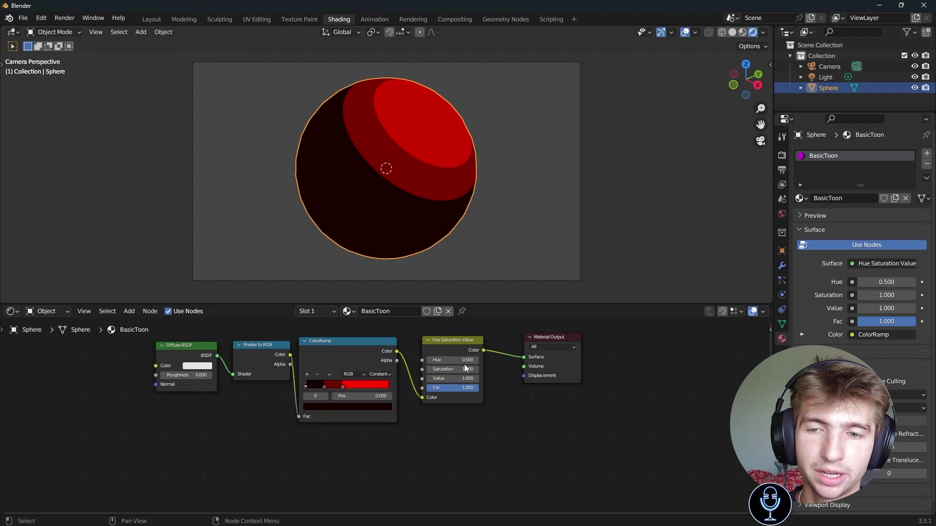
pyautogui.click(429, 360)
pyautogui.hotkey('ctrl', 'z')
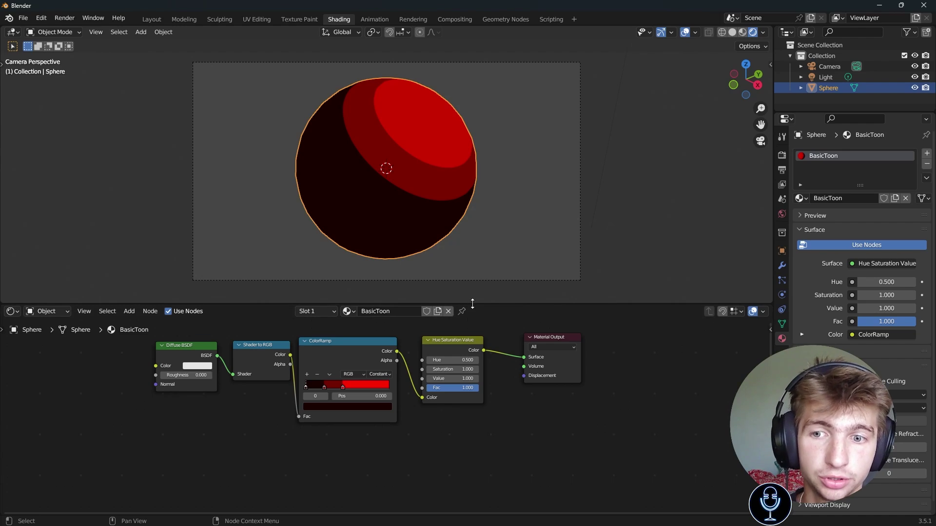
# Step: Duplicate the BasicToon material and rename the copy StylizedToon
pyautogui.click(438, 312)
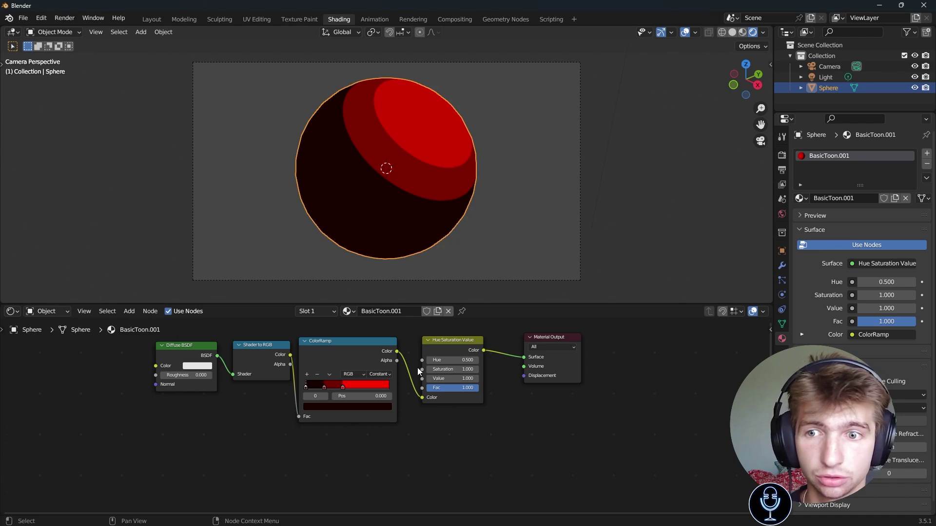
pyautogui.click(347, 348)
pyautogui.moveTo(334, 455); pyautogui.dragTo(451, 457, button='middle')
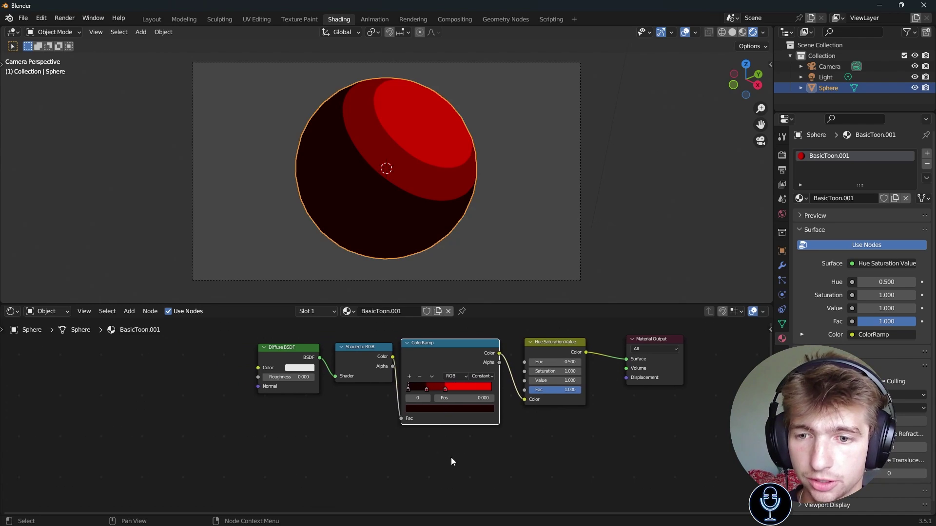
pyautogui.click(397, 311)
pyautogui.write('StylizedToon')
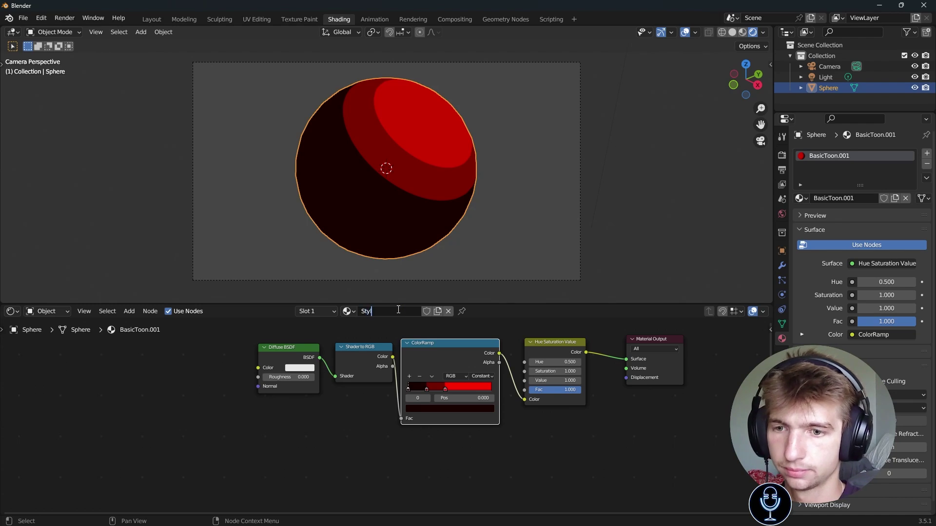
pyautogui.press('Return')
# Step: Move the Diffuse BSDF node up slightly so it lines up with the Shader to RGB node
pyautogui.moveTo(309, 418); pyautogui.dragTo(500, 432, button='middle')
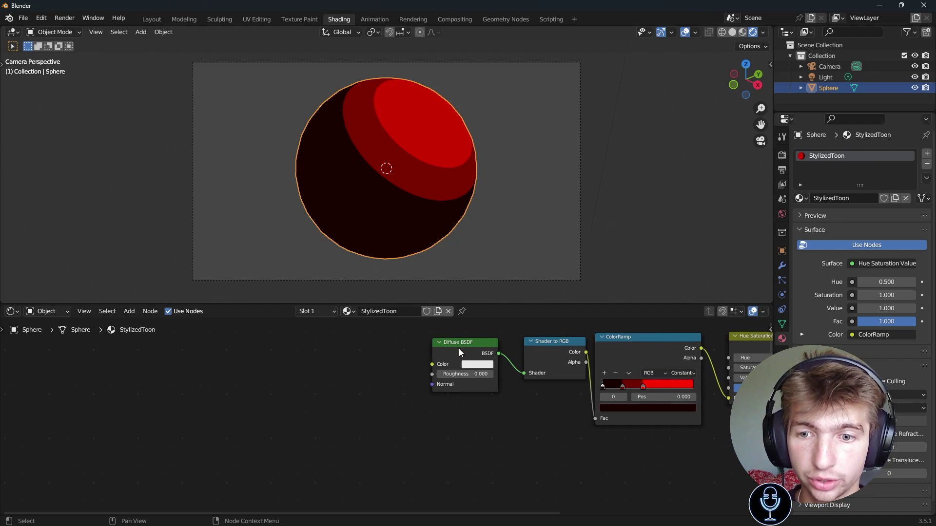
pyautogui.moveTo(464, 346)
pyautogui.mouseDown()
pyautogui.moveTo(451, 338)
pyautogui.moveTo(464, 344)
pyautogui.mouseUp()
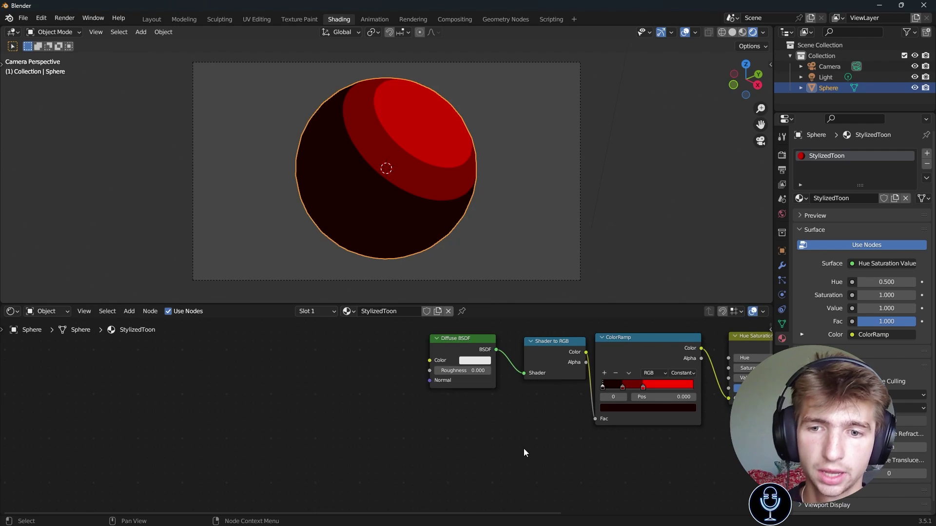
pyautogui.click(499, 415)
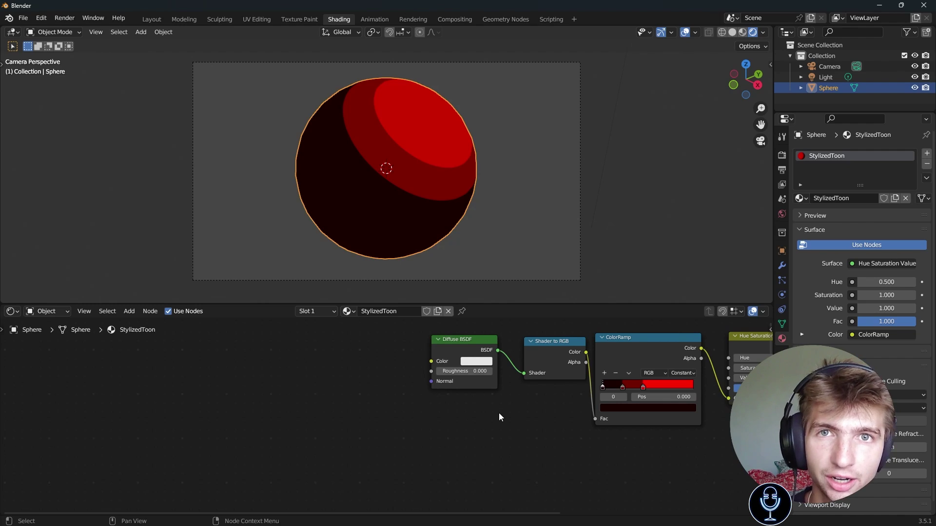
# Step: Move the point light to the other side above the sphere and return to the camera view
pyautogui.moveTo(487, 205); pyautogui.dragTo(348, 107, button='middle')
pyautogui.click(324, 68)
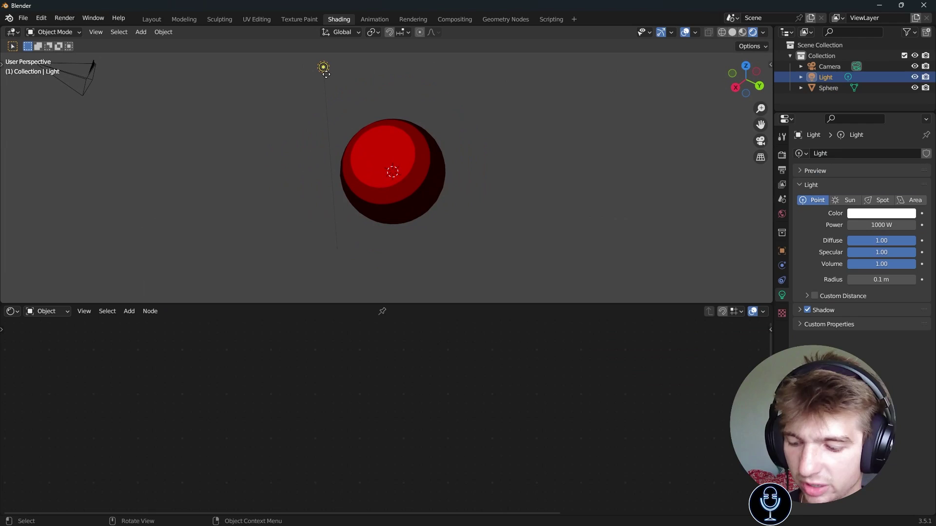
pyautogui.press('g')
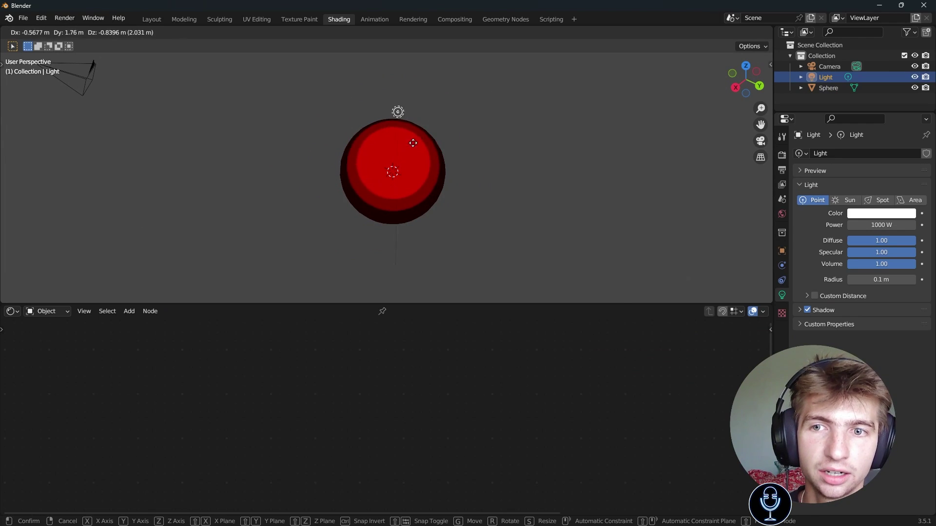
pyautogui.click(453, 183)
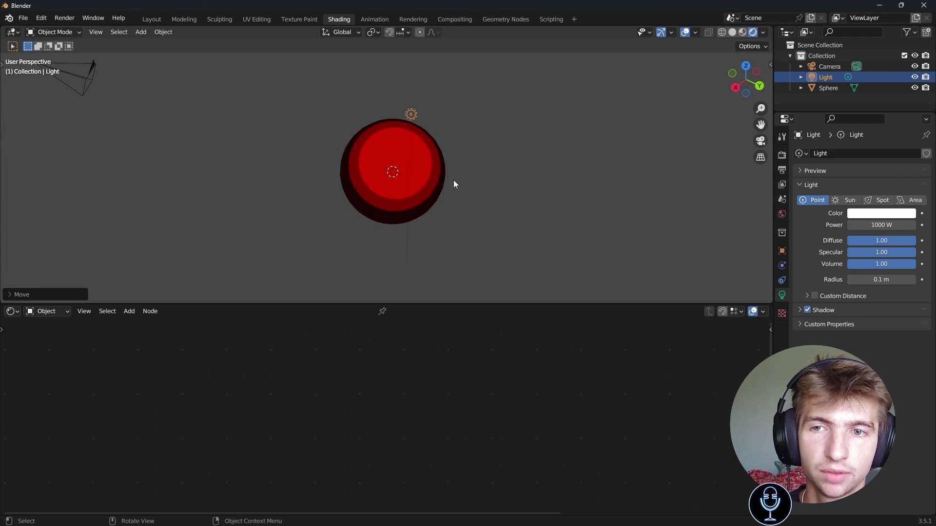
pyautogui.press('KP_0')
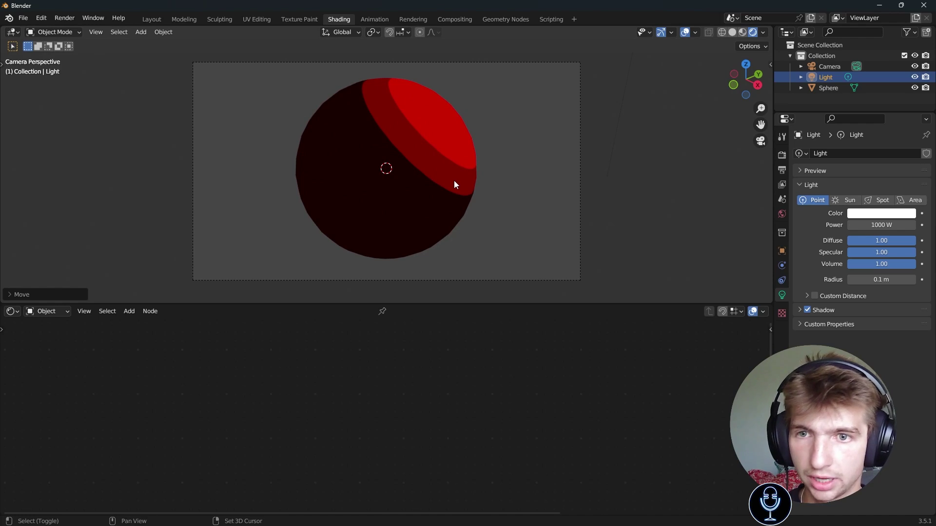
# Step: Undo the last move of the point light so the StylizedToon sphere is selected again
pyautogui.hotkey('shift', 'z')
pyautogui.hotkey('shift', 'z')
pyautogui.hotkey('ctrl', 'z')
pyautogui.hotkey('ctrl', 'z')
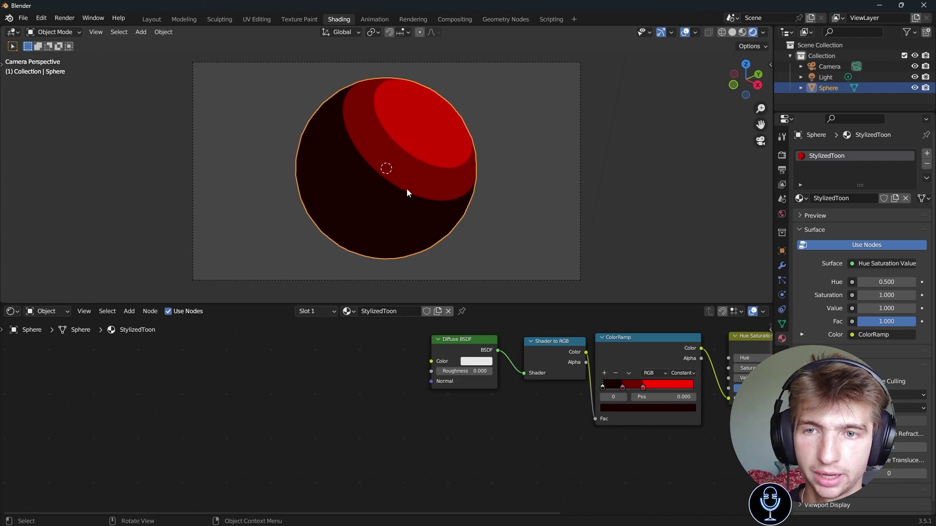
# Step: Add a Voronoi Texture node before the Diffuse BSDF and connect its Distance output to the Diffuse BSDF Color
pyautogui.moveTo(373, 386); pyautogui.dragTo(389, 391, button='middle')
pyautogui.hotkey('shift', 'a')
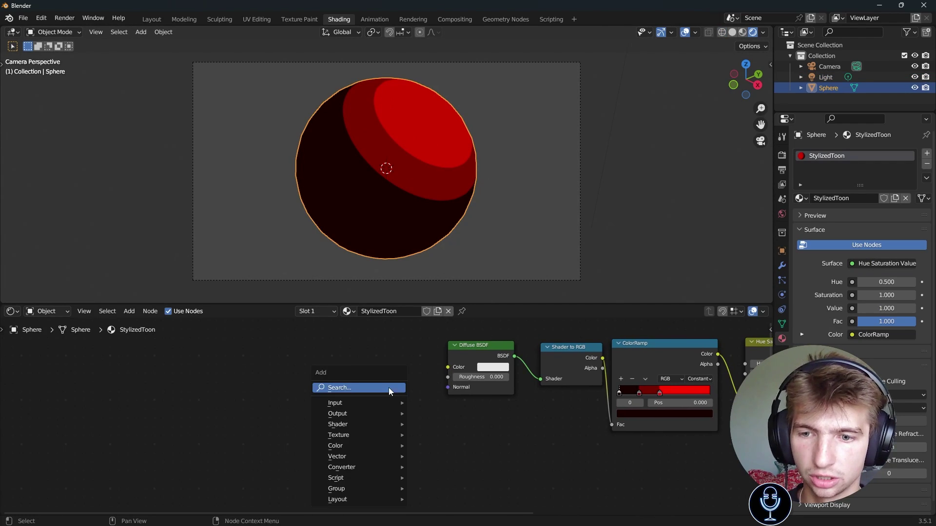
pyautogui.click(389, 388)
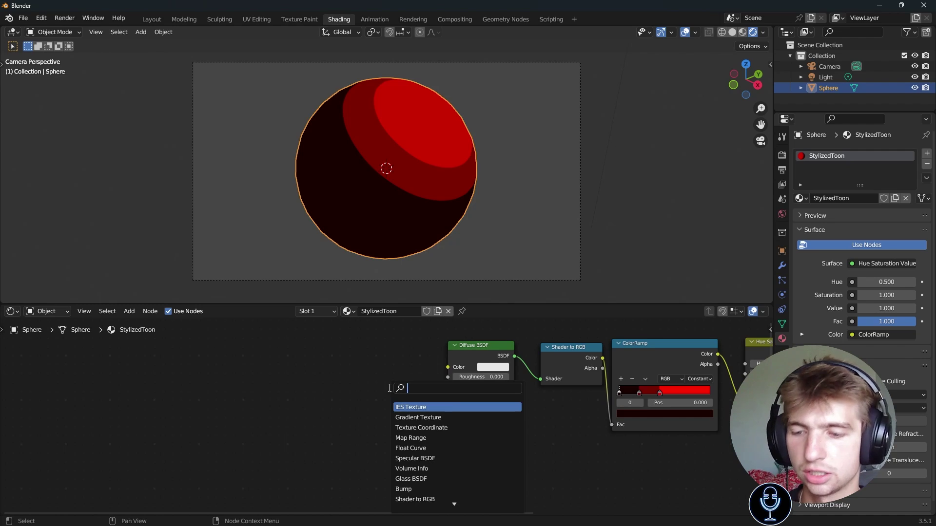
pyautogui.write('voronoi')
pyautogui.press('Return')
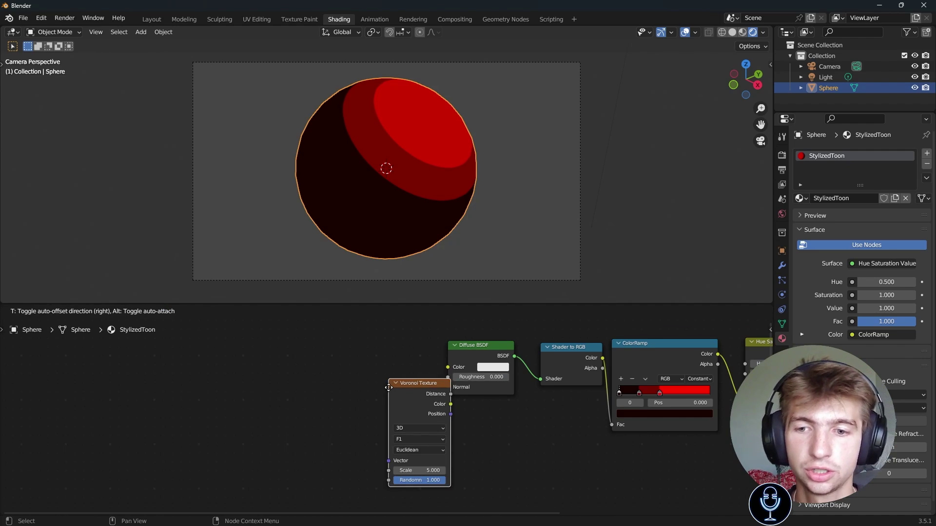
pyautogui.click(285, 353)
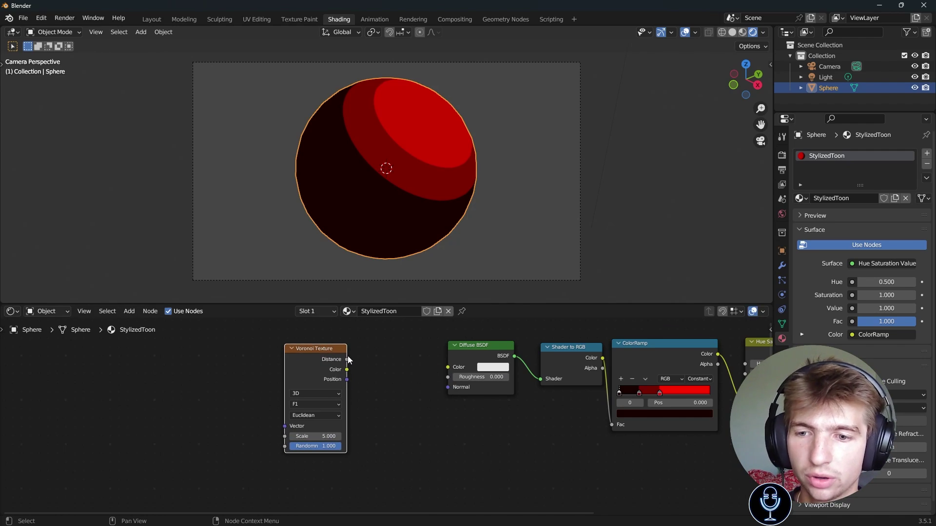
pyautogui.moveTo(346, 359); pyautogui.dragTo(449, 366)
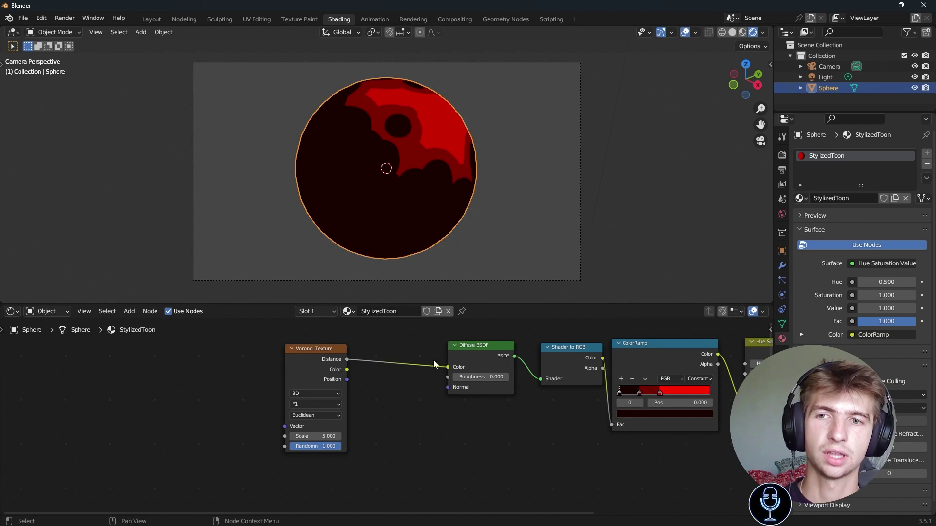
# Step: Try the point light in front of the sphere, restore its position, and reselect the sphere in camera view
pyautogui.moveTo(453, 161); pyautogui.dragTo(499, 89, button='middle')
pyautogui.scroll(-3, 452, 138)
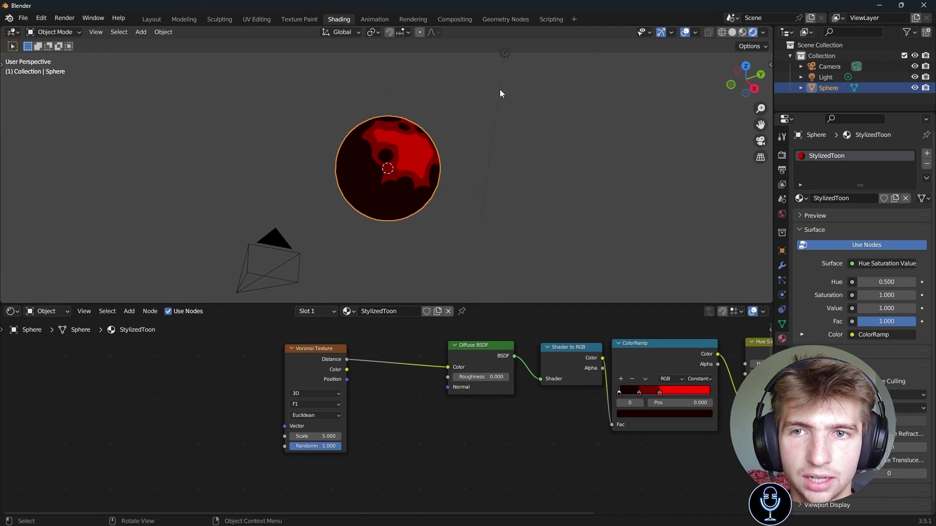
pyautogui.click(504, 55)
pyautogui.press('g')
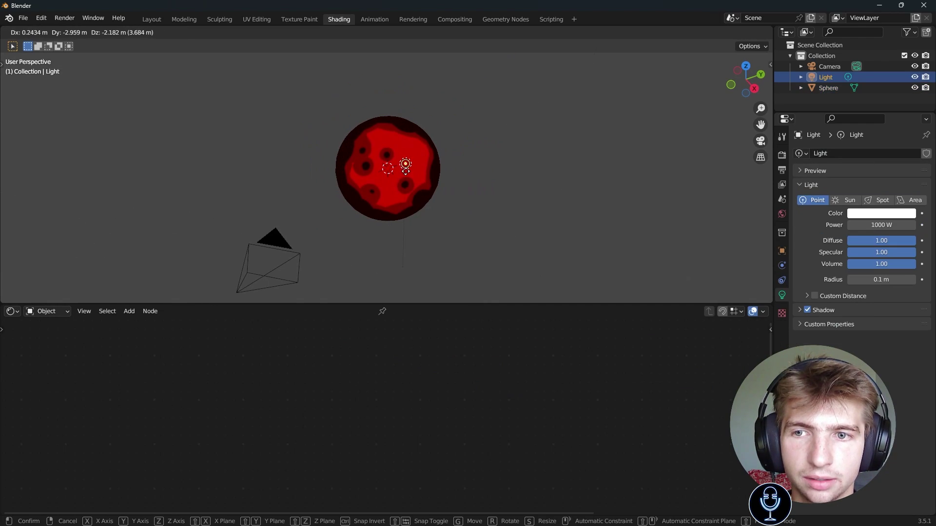
pyautogui.click(409, 167)
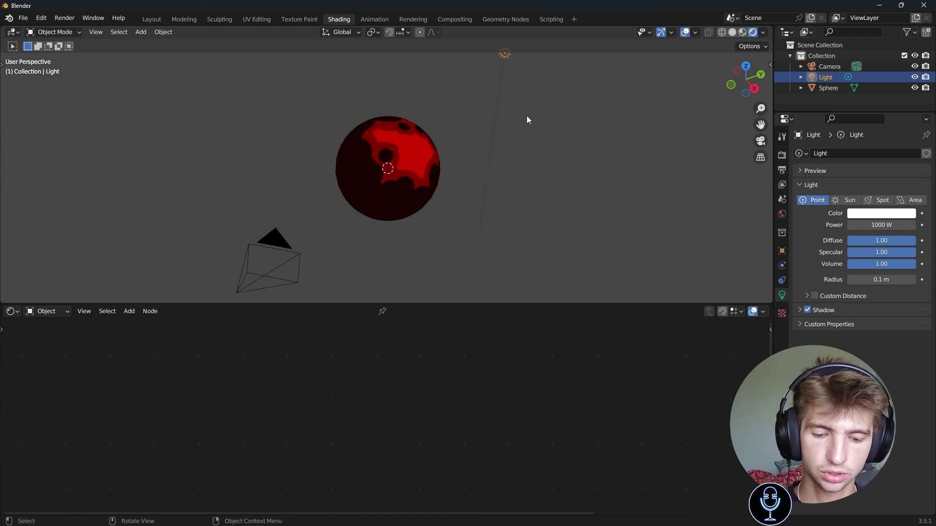
pyautogui.press('KP_0')
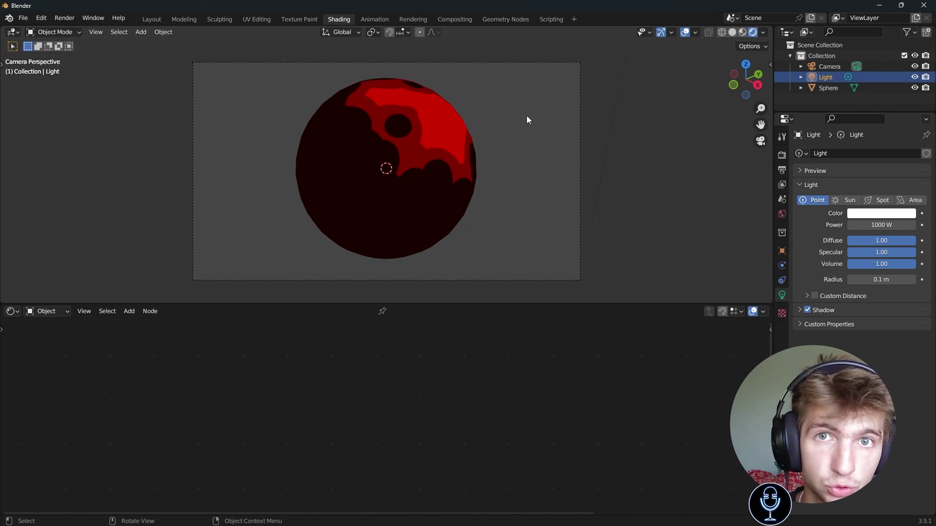
pyautogui.click(446, 144)
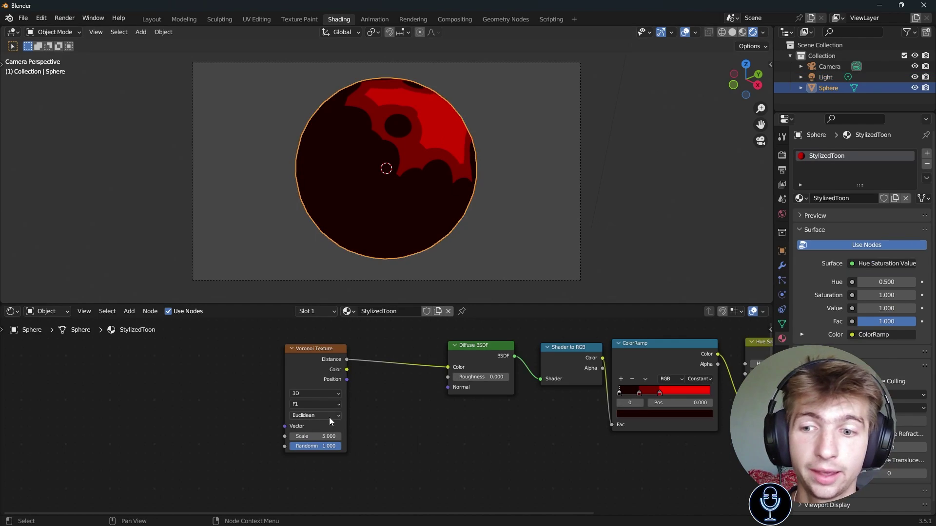
# Step: Set the Voronoi Texture's feature output to Distance to Edge and its Scale to 9.900, shifting the node slightly away from the Diffuse BSDF
pyautogui.moveTo(394, 406); pyautogui.dragTo(461, 407, button='middle')
pyautogui.scroll(1, 400, 406)
pyautogui.click(378, 390)
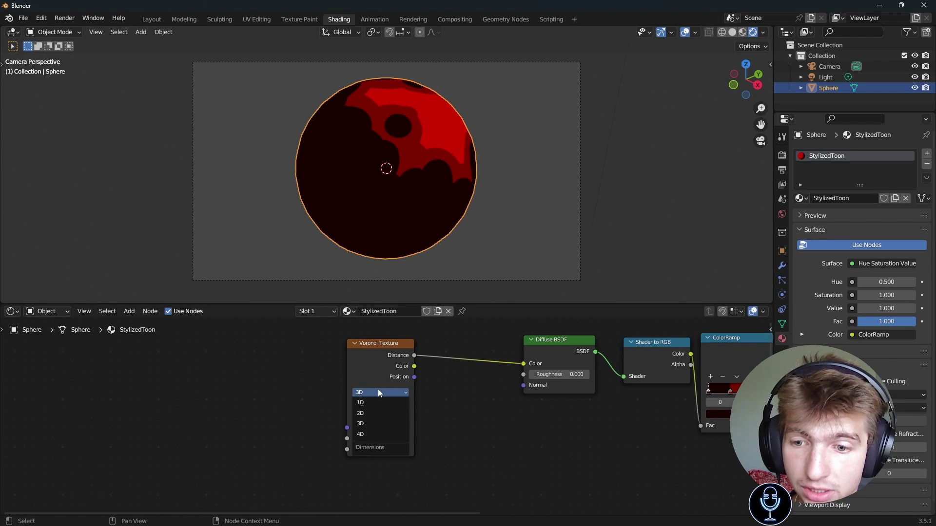
pyautogui.click(378, 389)
pyautogui.click(376, 408)
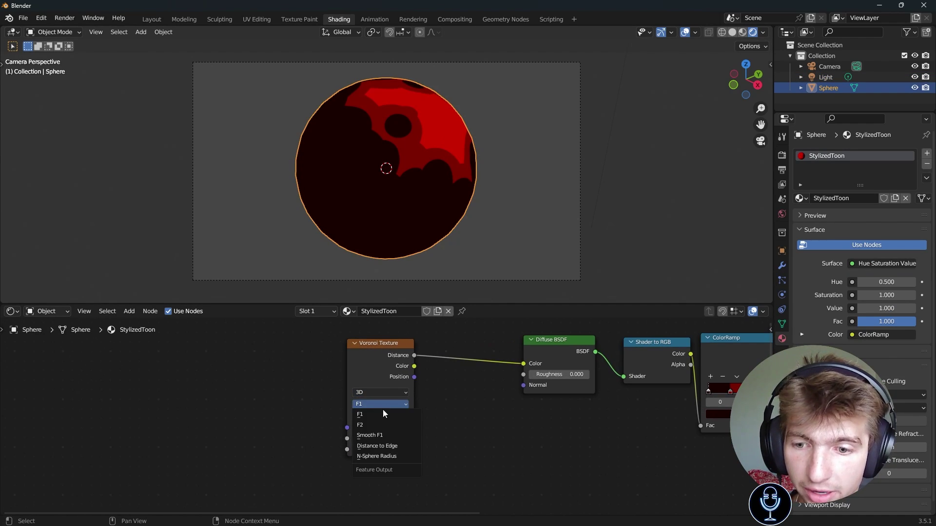
pyautogui.click(388, 445)
pyautogui.moveTo(375, 364); pyautogui.dragTo(355, 381)
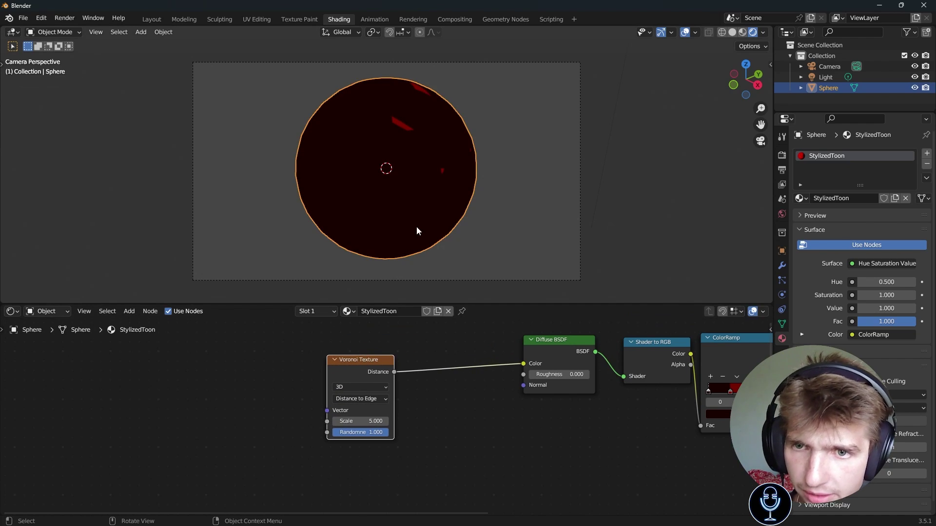
pyautogui.moveTo(361, 421); pyautogui.dragTo(388, 421)
# Step: Add a Mix node below the link between the Voronoi Texture and Diffuse BSDF, and set its data type to Color
pyautogui.moveTo(731, 366); pyautogui.dragTo(478, 367, button='middle')
pyautogui.scroll(-4, 478, 367)
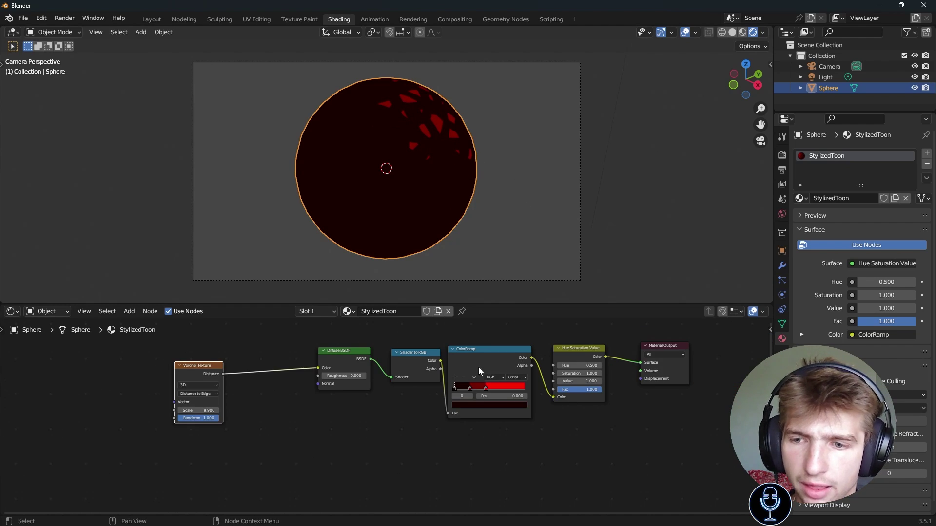
pyautogui.moveTo(329, 407); pyautogui.dragTo(415, 424, button='middle')
pyautogui.click(396, 414)
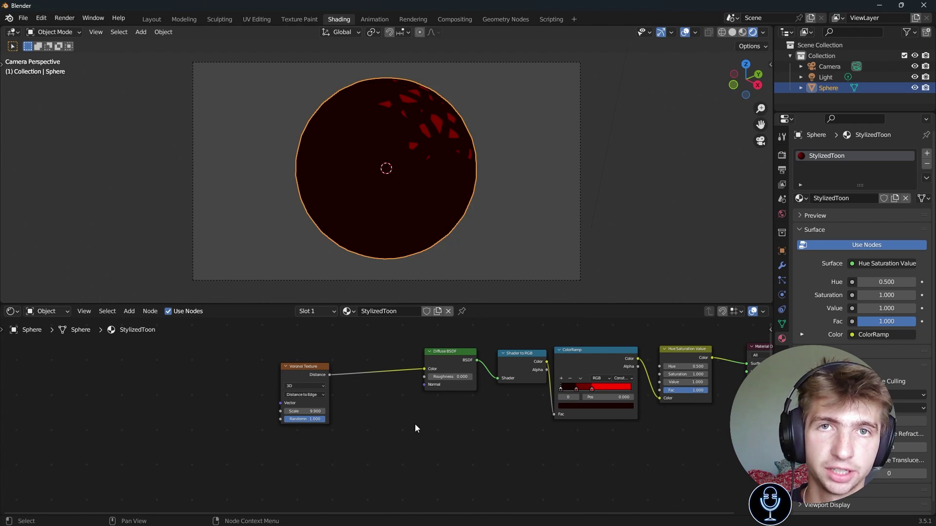
pyautogui.hotkey('shift', 'a')
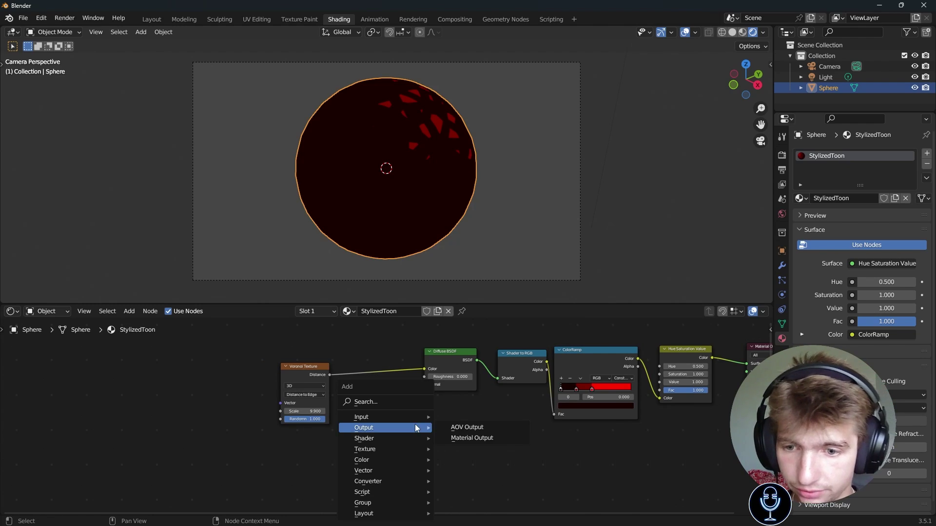
pyautogui.click(414, 403)
pyautogui.write('mix')
pyautogui.press('Return')
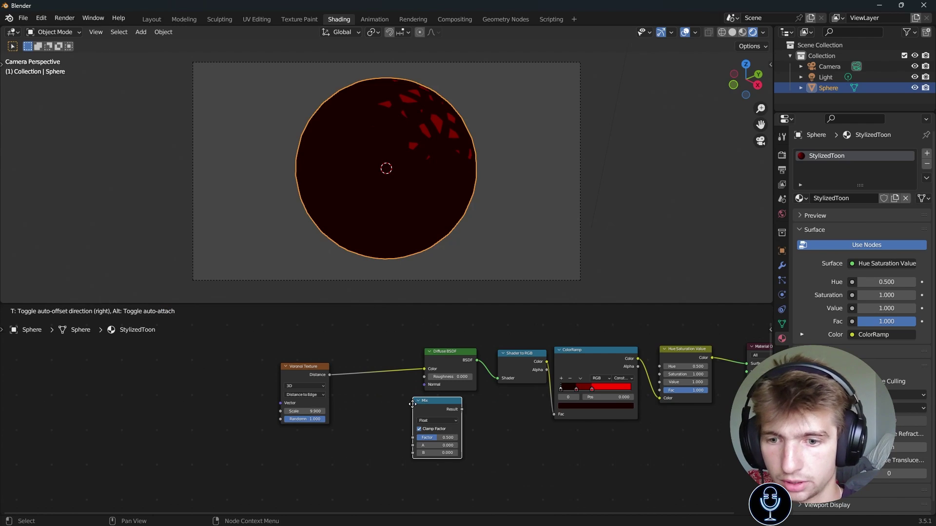
pyautogui.click(390, 411)
pyautogui.click(407, 418)
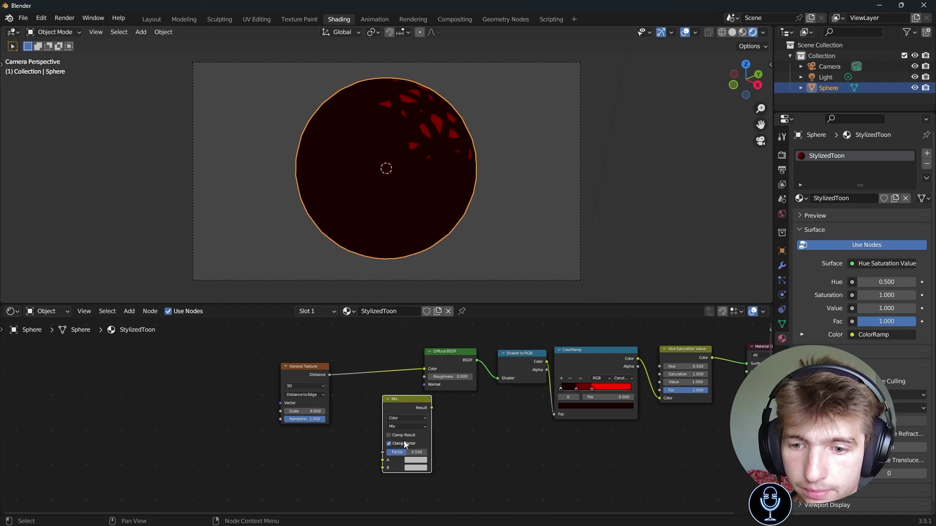
pyautogui.click(407, 461)
# Step: Set the Mix node's B color to white
pyautogui.scroll(2, 469, 443)
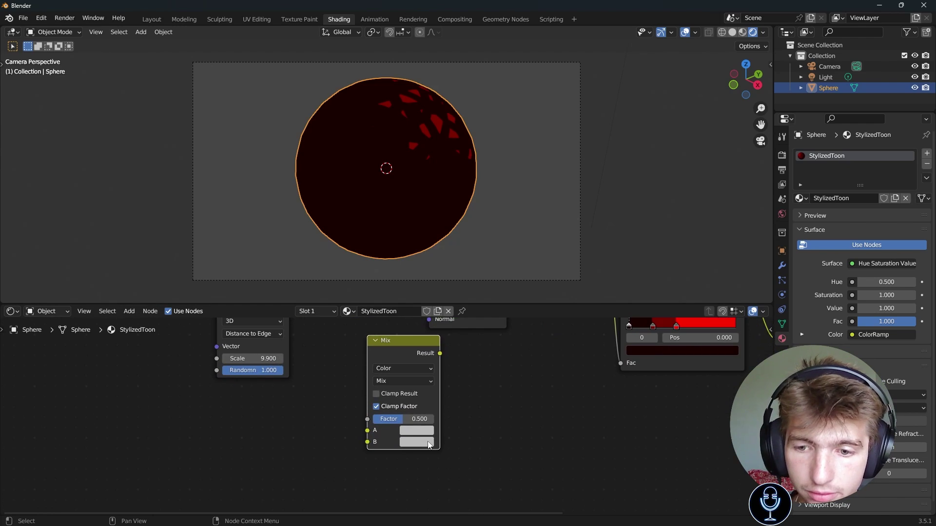
pyautogui.click(424, 442)
pyautogui.moveTo(489, 320); pyautogui.dragTo(488, 295)
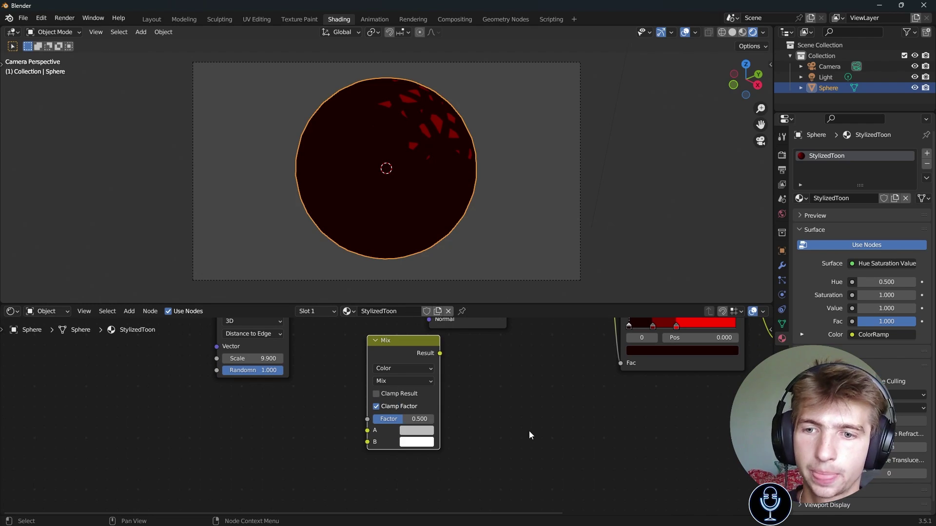
# Step: Route the Voronoi Distance into Mix input A and the Mix Result into the Diffuse BSDF Color, placing the Mix node between them
pyautogui.scroll(-2, 528, 431)
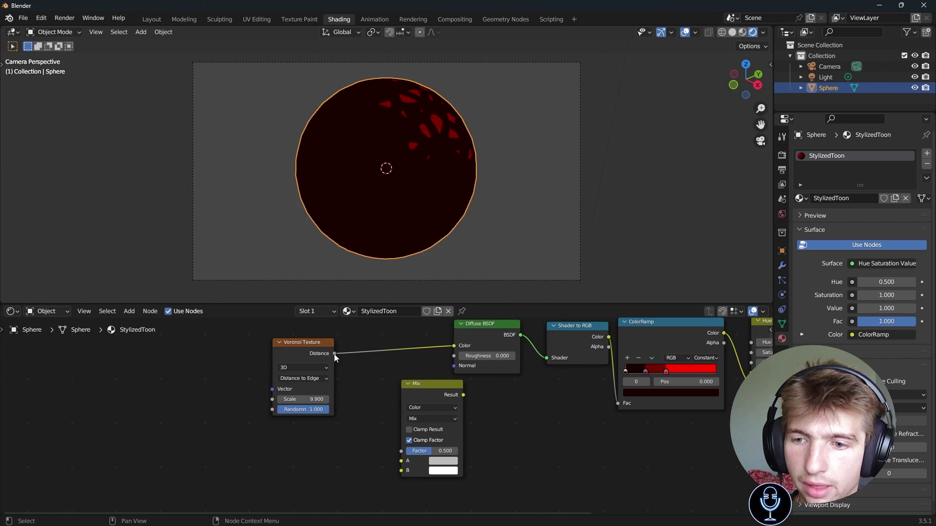
pyautogui.moveTo(334, 354); pyautogui.dragTo(400, 461)
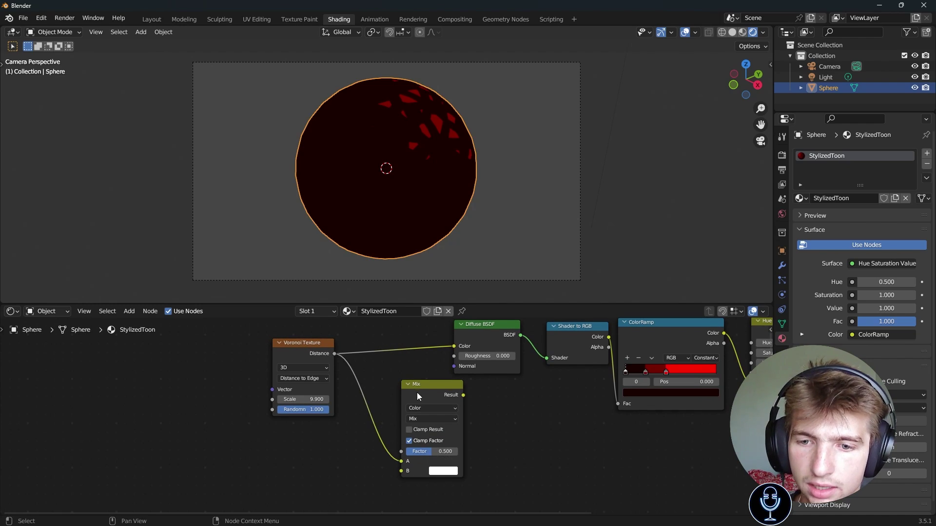
pyautogui.moveTo(417, 393); pyautogui.dragTo(453, 345)
pyautogui.moveTo(367, 375); pyautogui.dragTo(379, 346)
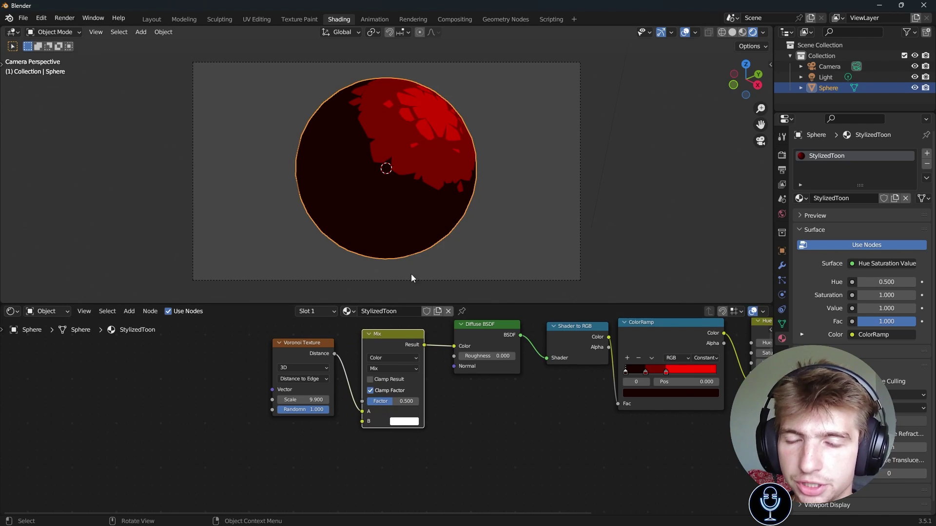
# Step: Set the Mix node's Factor to 0.676
pyautogui.scroll(-1, 411, 274)
pyautogui.moveTo(399, 401)
pyautogui.mouseDown()
pyautogui.moveTo(371, 401)
pyautogui.moveTo(418, 401)
pyautogui.mouseUp()
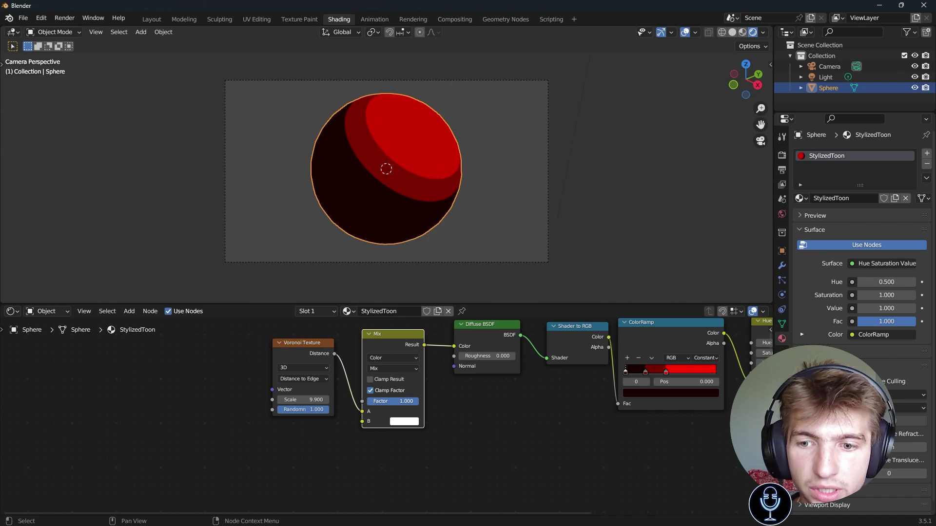
pyautogui.moveTo(418, 401); pyautogui.dragTo(402, 401)
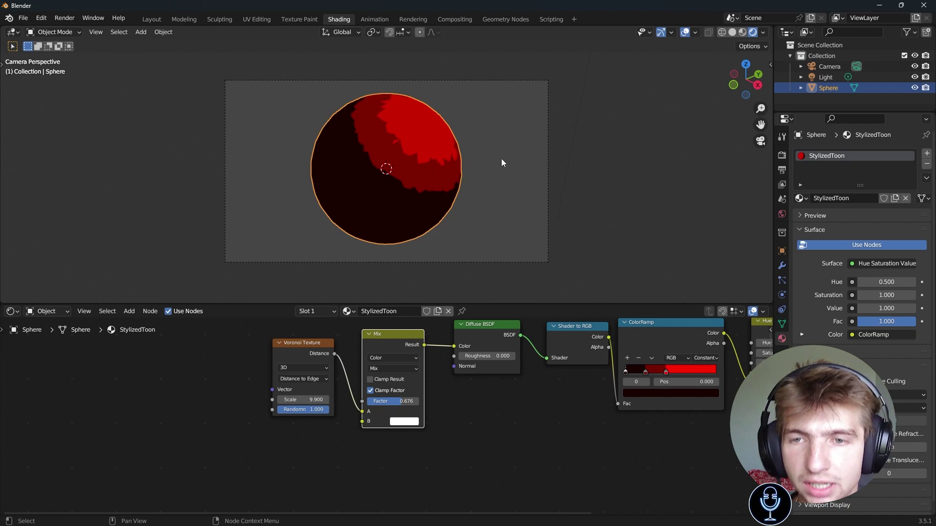
# Step: Hide the point light to check the sphere's shading without it, and unhide it again
pyautogui.moveTo(501, 159); pyautogui.dragTo(475, 176, button='middle')
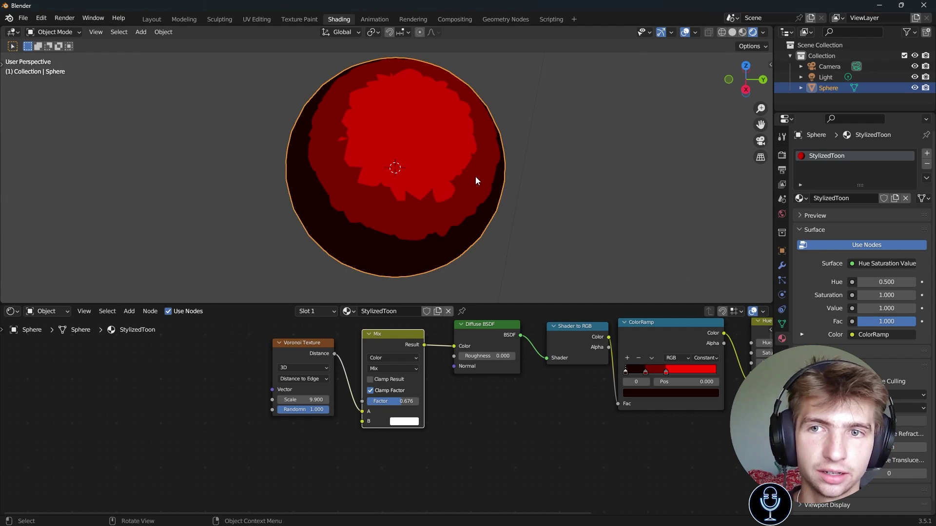
pyautogui.scroll(-4, 475, 176)
pyautogui.scroll(2, 467, 157)
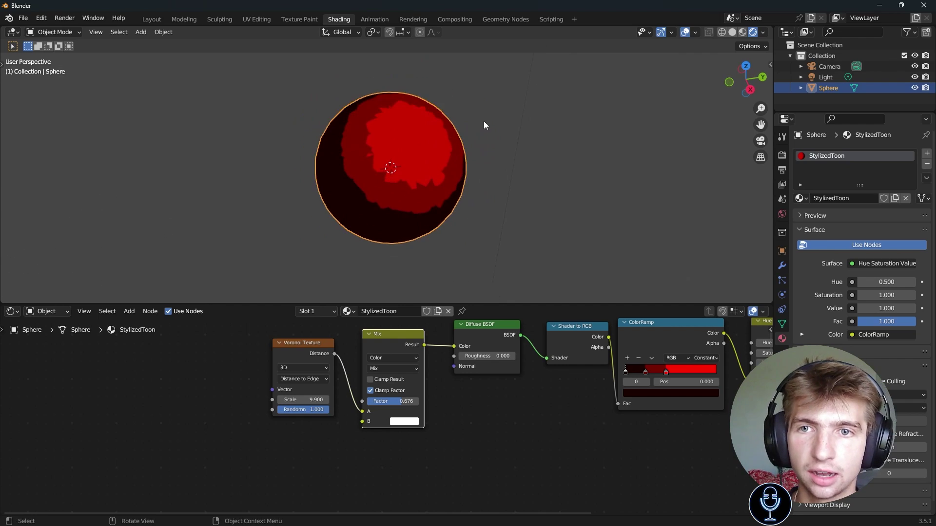
pyautogui.scroll(-2, 483, 121)
pyautogui.click(473, 65)
pyautogui.press('h')
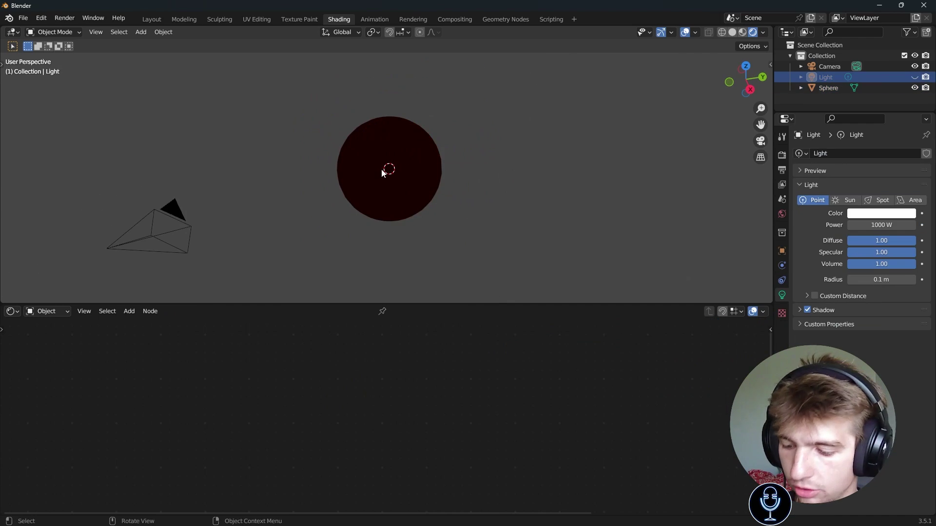
pyautogui.hotkey('alt', 'h')
# Step: Move the point light lower and closer to the sphere
pyautogui.press('g')
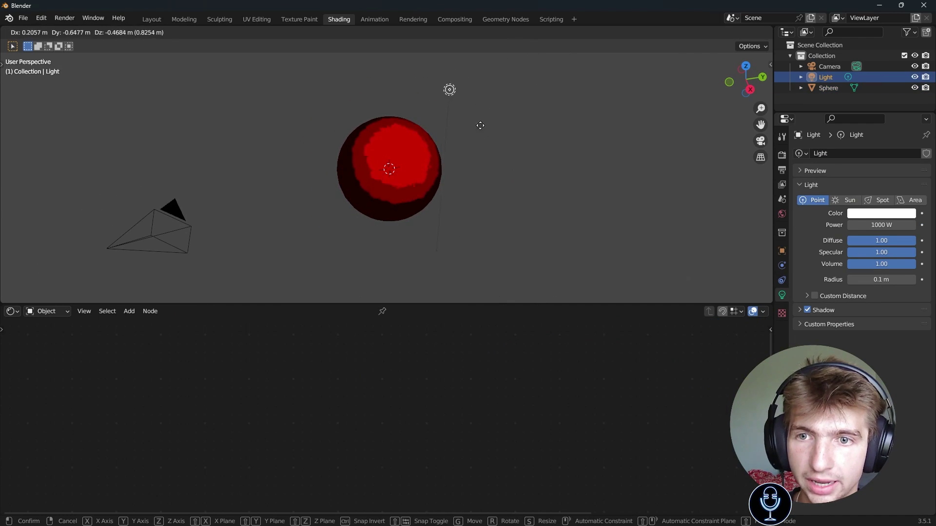
pyautogui.click(476, 161)
pyautogui.moveTo(476, 161); pyautogui.dragTo(468, 171, button='middle')
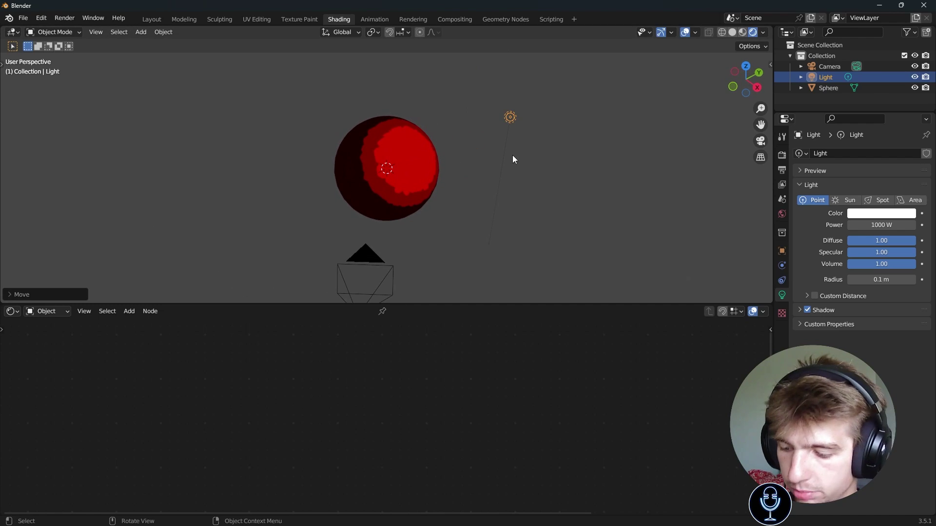
# Step: Duplicate the point light and place the copy close to the opposite side of the sphere
pyautogui.hotkey('shift', 'd')
pyautogui.click(221, 136)
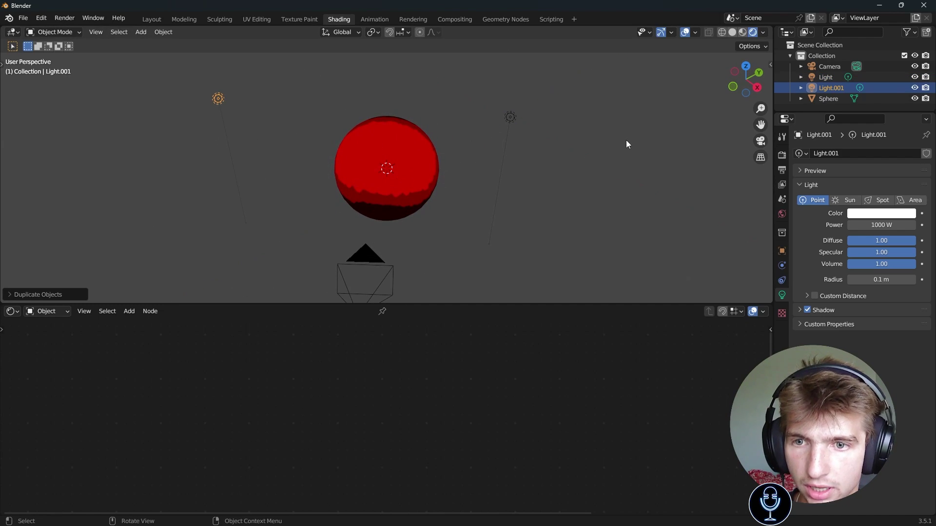
pyautogui.press('g')
pyautogui.click(478, 194)
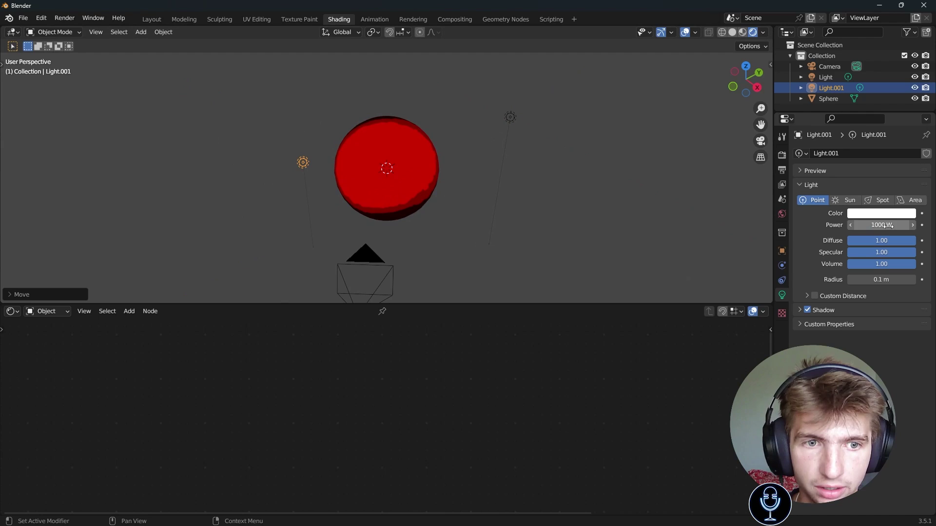
# Step: Set the duplicated light's Power to 50 W
pyautogui.moveTo(885, 225); pyautogui.dragTo(872, 225)
pyautogui.click(887, 225)
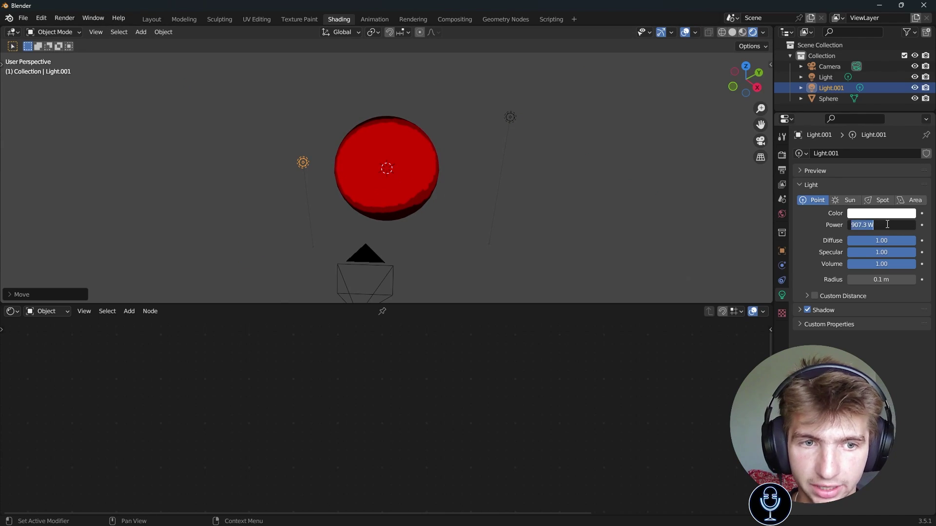
pyautogui.write('50')
pyautogui.press('Return')
# Step: Reposition the 50 W light close to the sphere's surface on the side facing away from the main light
pyautogui.moveTo(322, 135); pyautogui.dragTo(347, 119, button='middle')
pyautogui.press('g')
pyautogui.click(356, 150)
pyautogui.press('g')
pyautogui.click(384, 160)
pyautogui.moveTo(384, 160); pyautogui.dragTo(426, 178, button='middle')
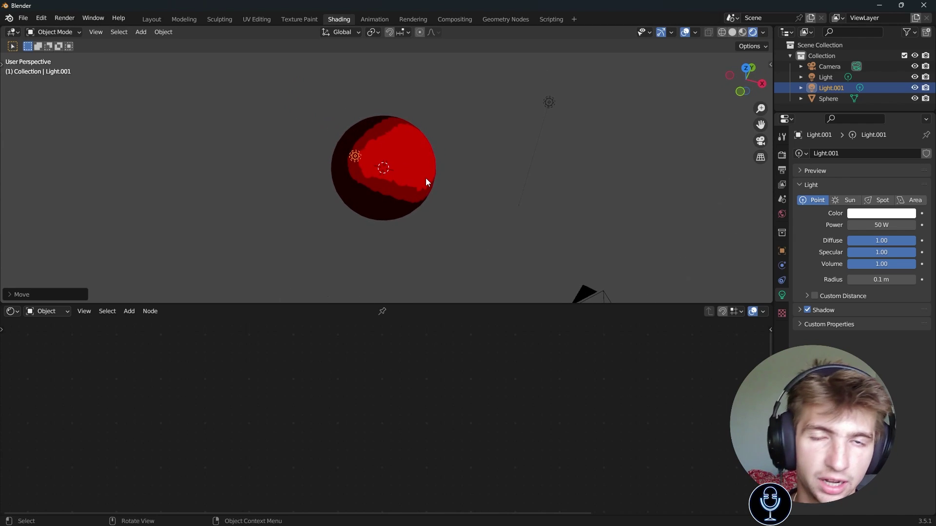
# Step: View the sphere through the camera and set the Mix node's Factor to 0.454 in its StylizedToon material
pyautogui.press('KP_0')
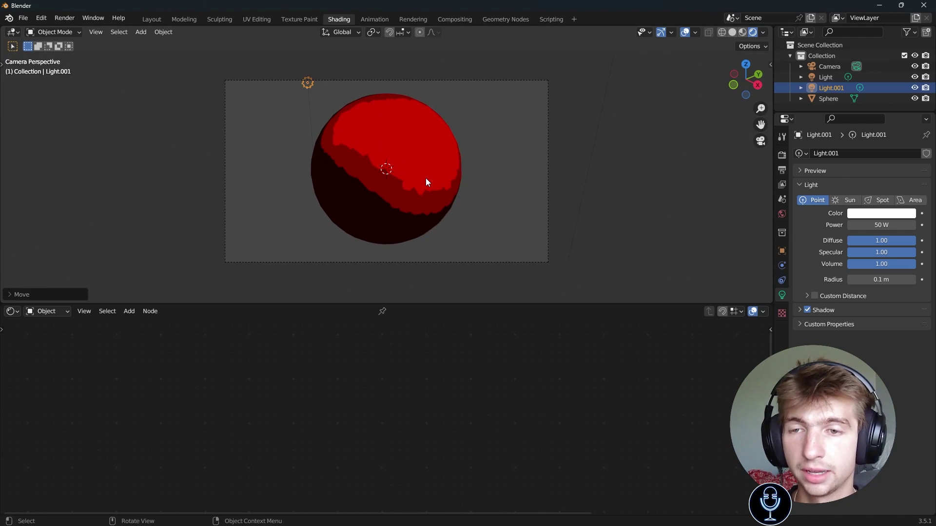
pyautogui.click(375, 182)
pyautogui.scroll(-1, 294, 408)
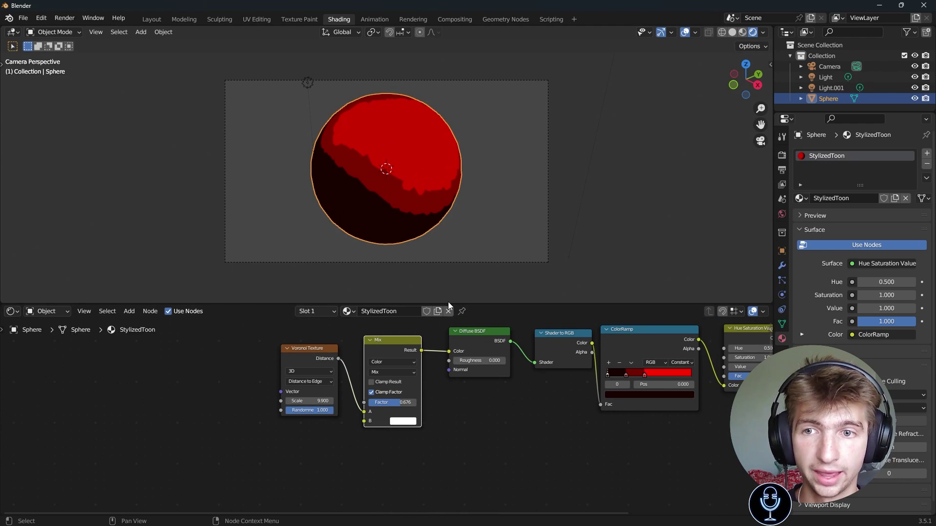
pyautogui.moveTo(296, 344); pyautogui.dragTo(370, 337, button='middle')
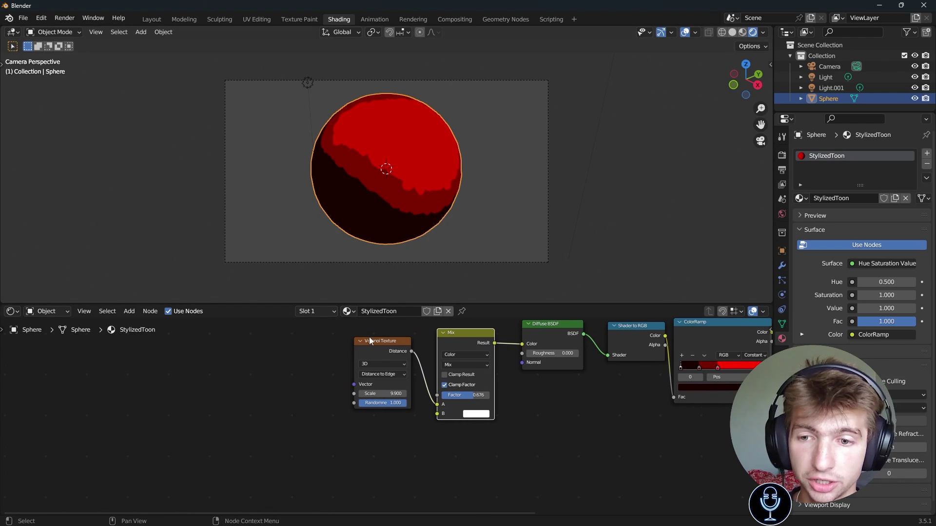
pyautogui.click(377, 345)
pyautogui.moveTo(467, 395)
pyautogui.mouseDown()
pyautogui.moveTo(448, 396)
pyautogui.moveTo(467, 395)
pyautogui.mouseUp()
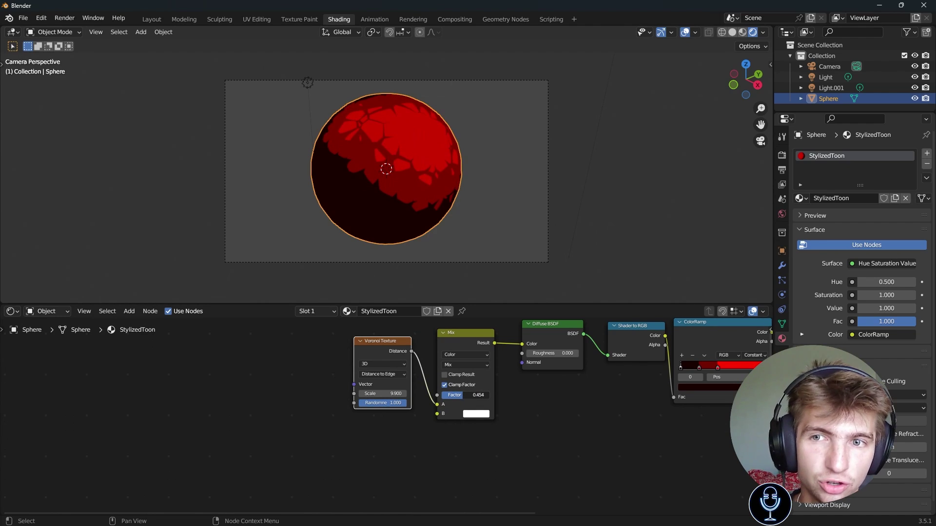
pyautogui.moveTo(377, 347); pyautogui.dragTo(478, 360, button='middle')
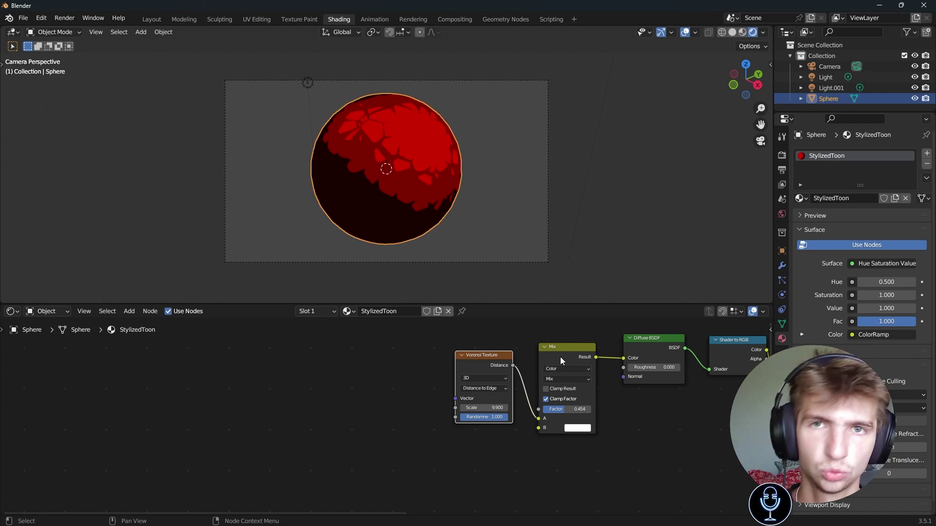
# Step: Duplicate the StylizedToon material and name the copy StylizedToon2
pyautogui.click(438, 310)
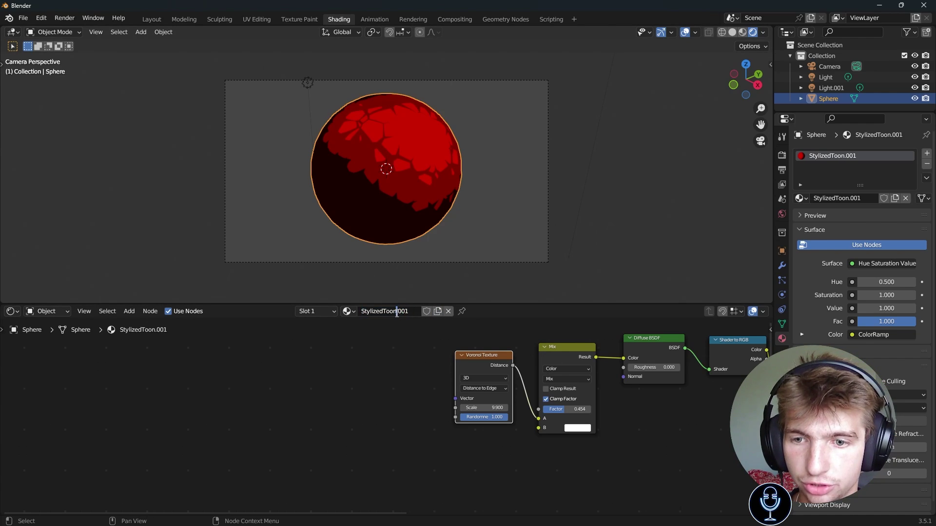
pyautogui.moveTo(397, 312); pyautogui.dragTo(415, 319)
pyautogui.press('BackSpace')
pyautogui.press('BackSpace')
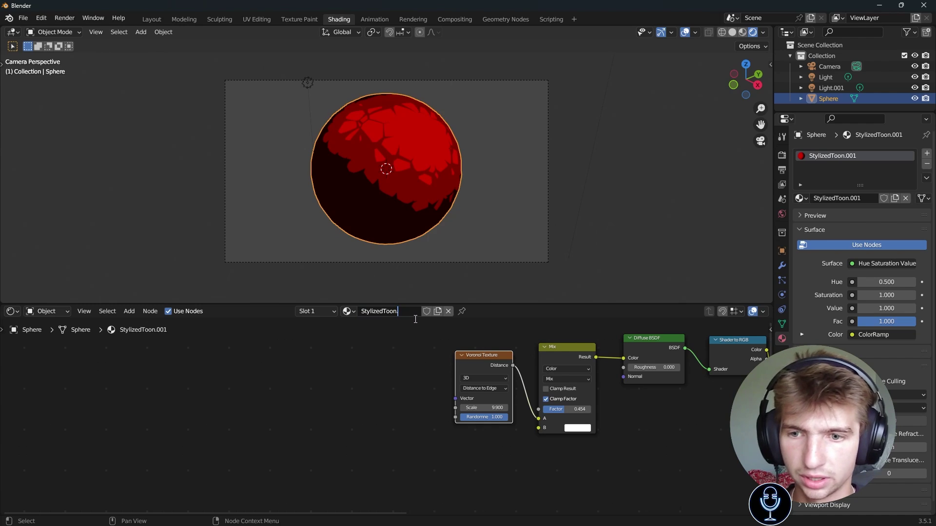
pyautogui.write('2')
pyautogui.press('Return')
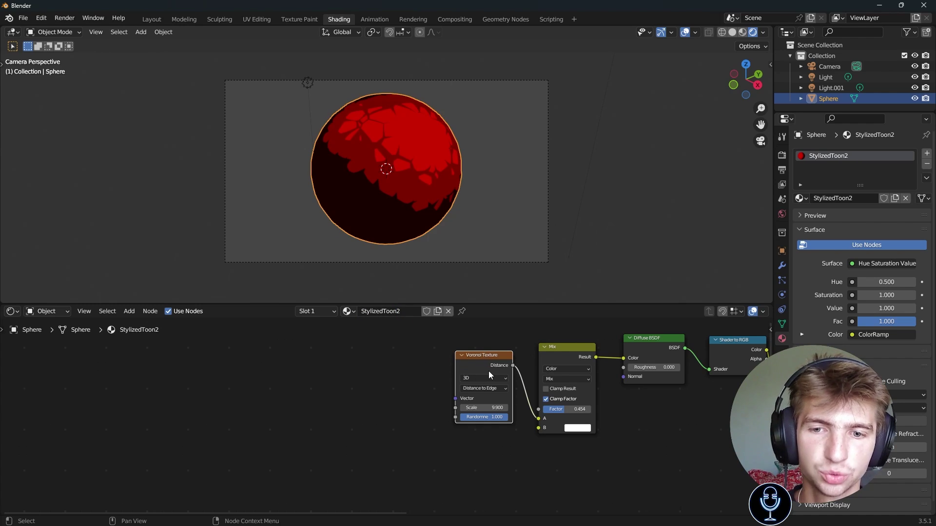
# Step: Replace the Voronoi Texture with a Noise Texture and connect its Fac output to the Mix node's A input
pyautogui.press('x')
pyautogui.moveTo(488, 387); pyautogui.dragTo(417, 381, button='middle')
pyautogui.hotkey('shift', 'a')
pyautogui.click(416, 381)
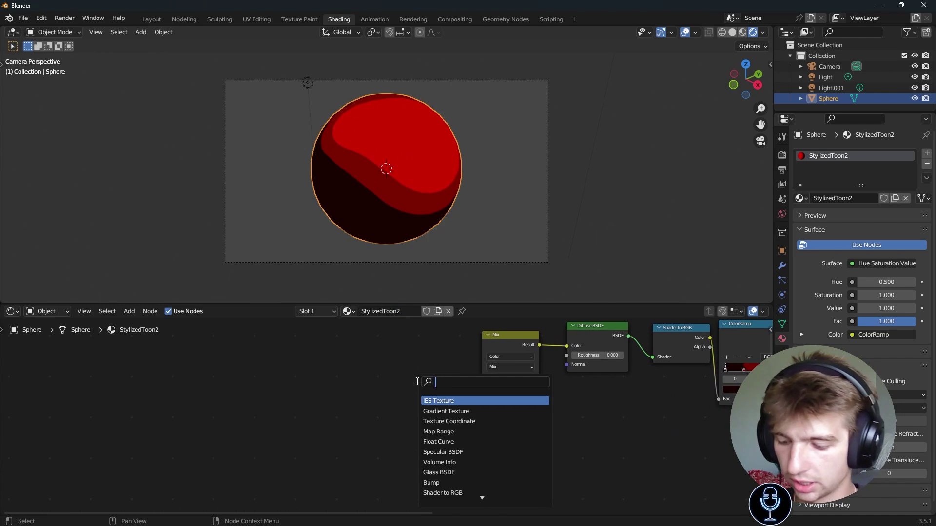
pyautogui.write('noise')
pyautogui.press('Return')
pyautogui.click(395, 358)
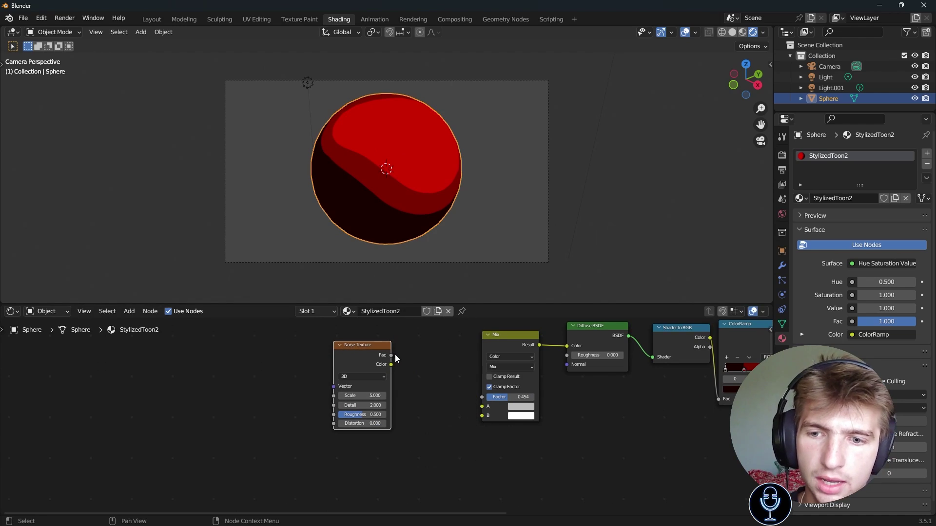
pyautogui.moveTo(392, 356); pyautogui.dragTo(483, 408)
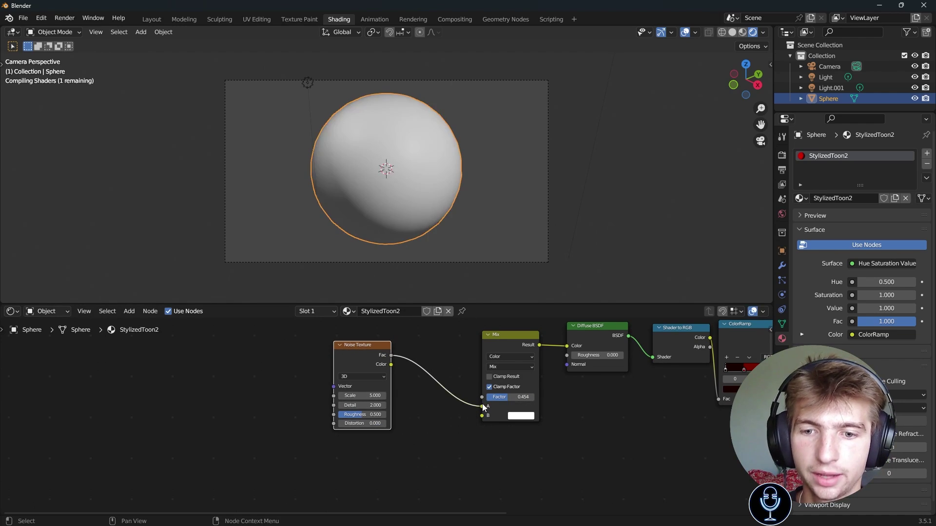
# Step: Set the Noise Texture's Scale to 15 and the Mix node's Factor to 0.237
pyautogui.moveTo(552, 401); pyautogui.dragTo(487, 398, button='middle')
pyautogui.moveTo(442, 396); pyautogui.dragTo(420, 396)
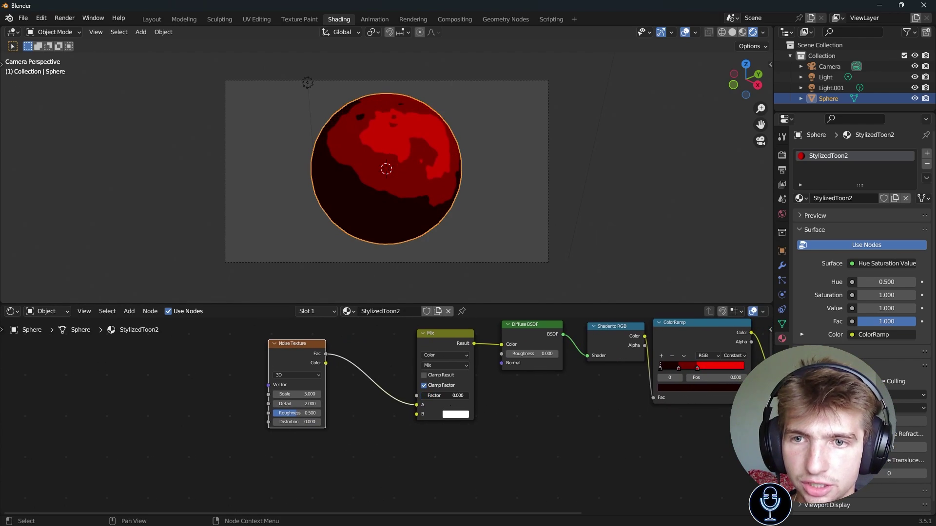
pyautogui.moveTo(307, 413); pyautogui.dragTo(355, 416, button='middle')
pyautogui.scroll(2, 356, 416)
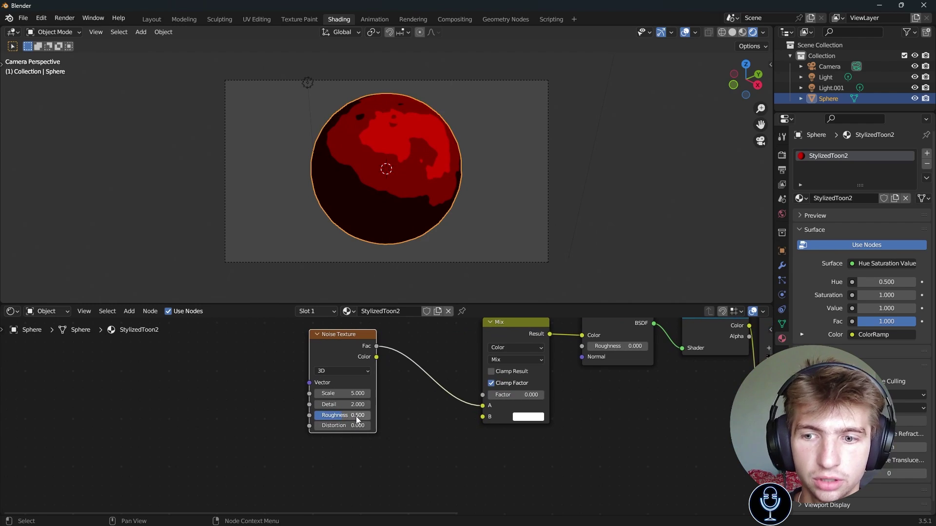
pyautogui.moveTo(324, 394); pyautogui.dragTo(374, 394)
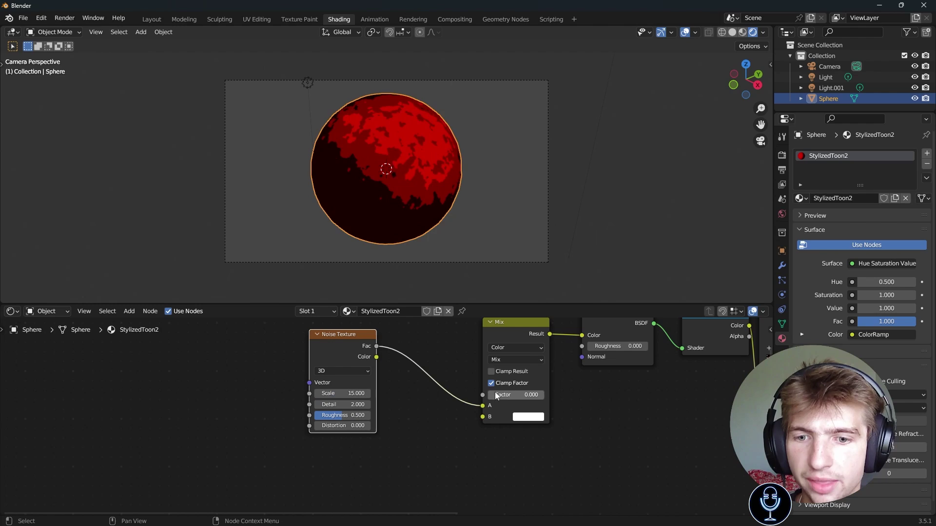
pyautogui.moveTo(496, 396); pyautogui.dragTo(517, 395)
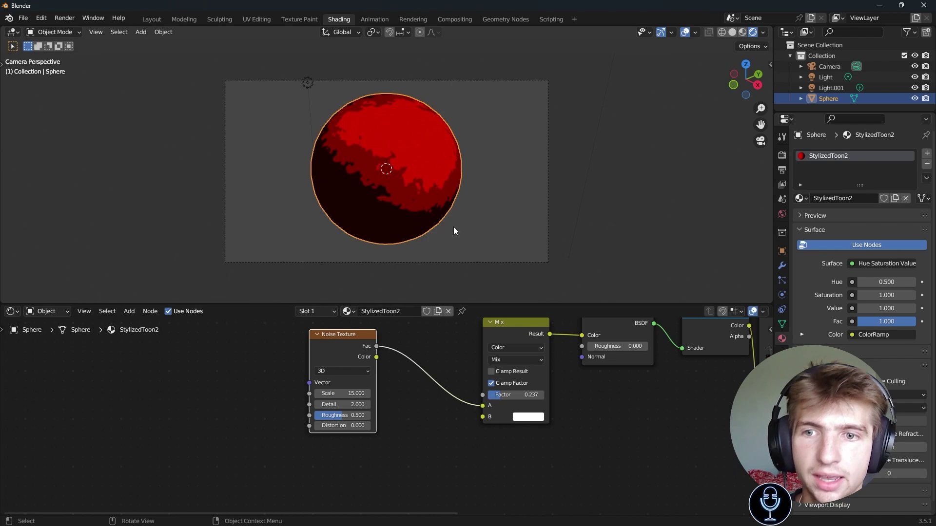
# Step: Move the Noise Texture node closer to the Mix node and inspect the noisy shading around the sphere
pyautogui.moveTo(486, 197); pyautogui.dragTo(444, 208, button='middle')
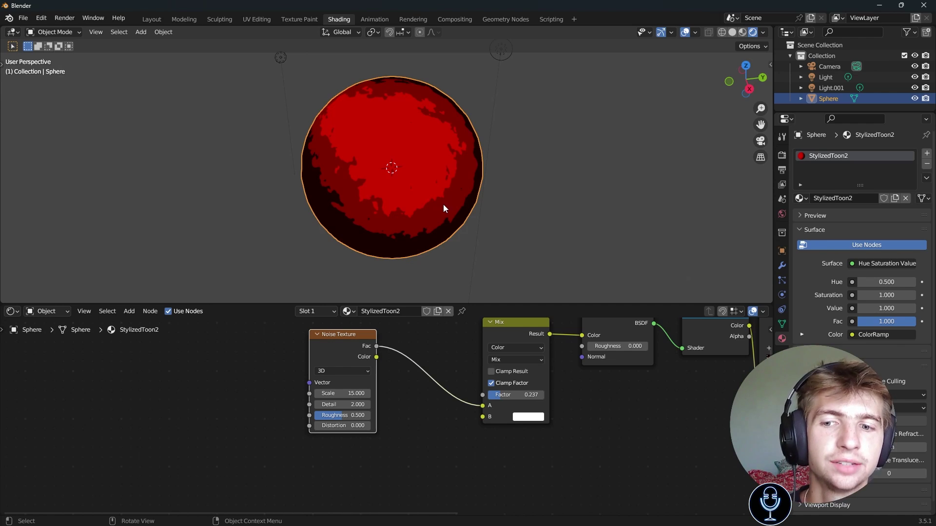
pyautogui.moveTo(349, 346); pyautogui.dragTo(400, 338)
pyautogui.moveTo(408, 210); pyautogui.dragTo(462, 182, button='middle')
pyautogui.scroll(-3, 473, 178)
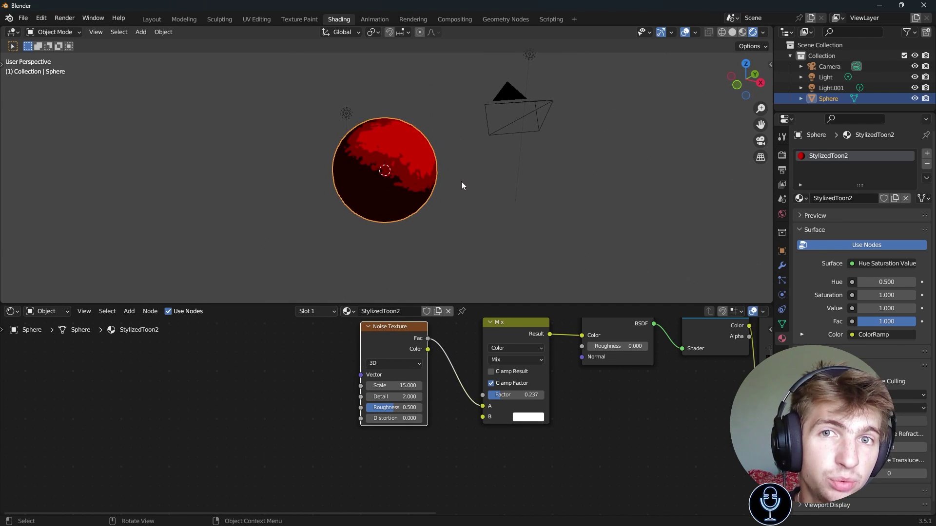
# Step: Turn off Scene World in the viewport shading to preview the sphere under the HDRI, and re-enable it
pyautogui.click(762, 32)
pyautogui.moveTo(580, 147)
pyautogui.mouseDown(button='middle')
pyautogui.moveTo(475, 156)
pyautogui.moveTo(629, 159)
pyautogui.moveTo(427, 203)
pyautogui.moveTo(376, 173)
pyautogui.moveTo(475, 182)
pyautogui.mouseUp(button='middle')
pyautogui.moveTo(472, 132); pyautogui.dragTo(441, 145, button='middle')
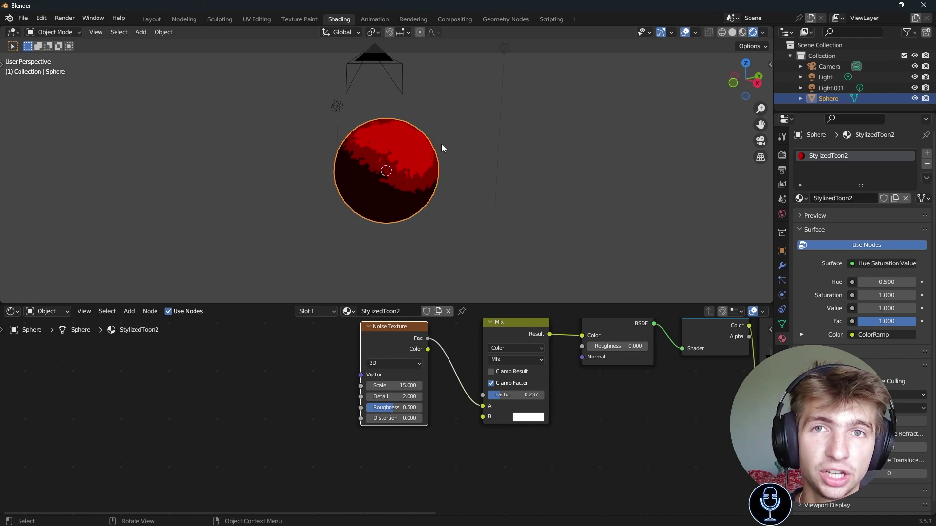
pyautogui.click(763, 32)
pyautogui.click(728, 97)
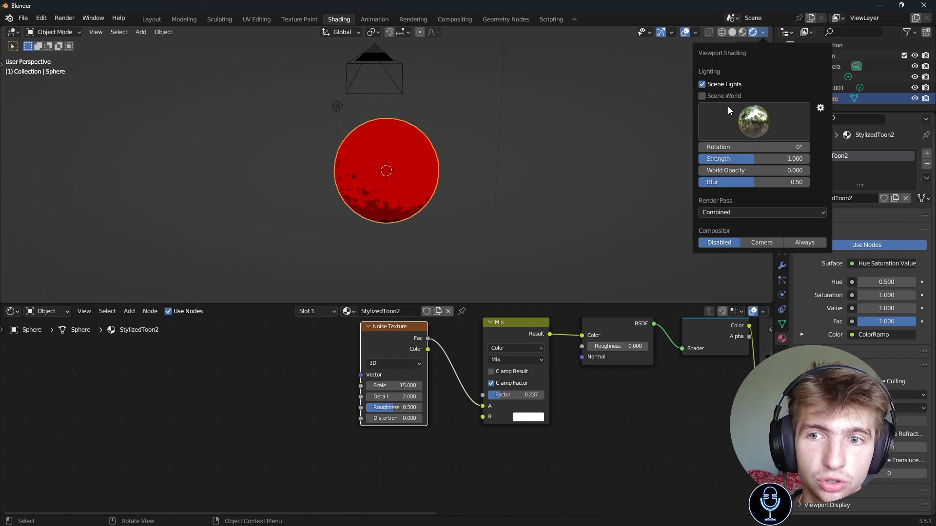
pyautogui.moveTo(414, 178)
pyautogui.mouseDown(button='middle')
pyautogui.moveTo(375, 180)
pyautogui.moveTo(646, 170)
pyautogui.moveTo(546, 216)
pyautogui.moveTo(440, 189)
pyautogui.mouseUp(button='middle')
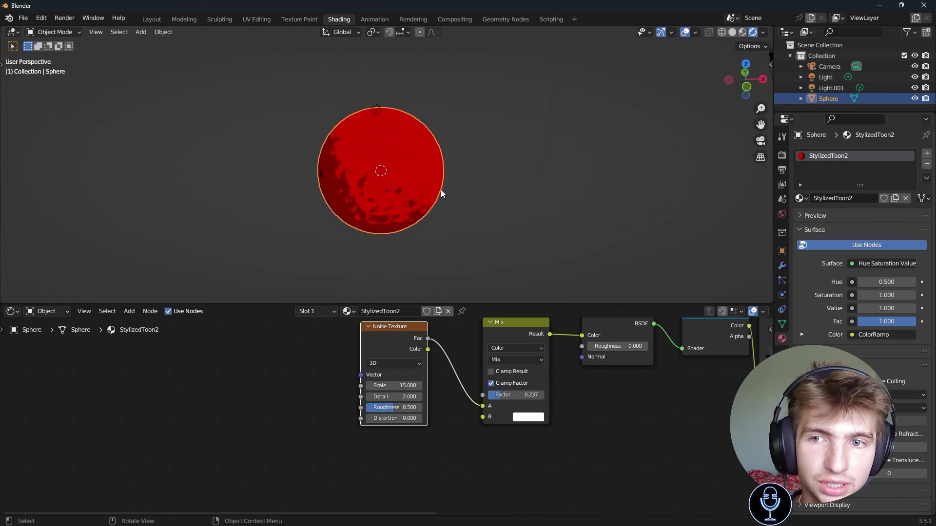
pyautogui.click(763, 32)
pyautogui.click(706, 96)
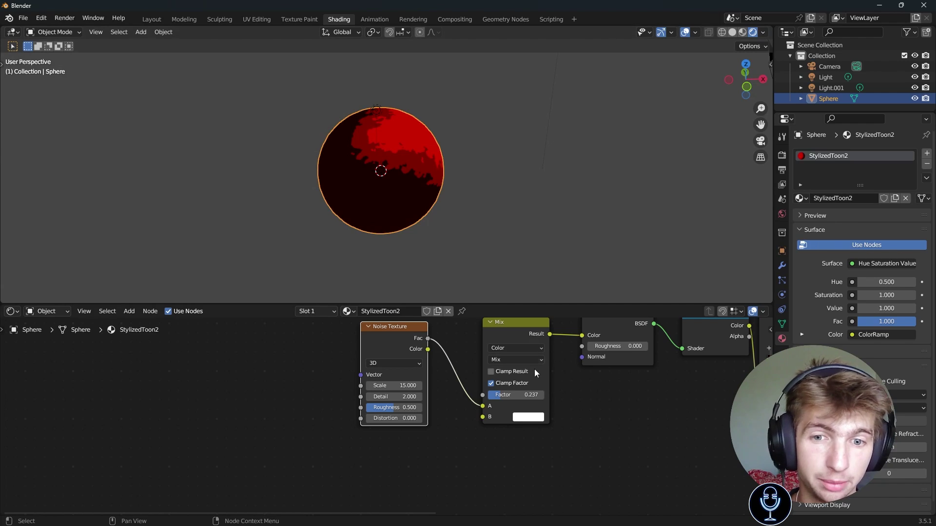
# Step: Select the bright red stop at position 0.444 on the sphere material's ColorRamp node
pyautogui.scroll(-3, 672, 395)
pyautogui.click(483, 156)
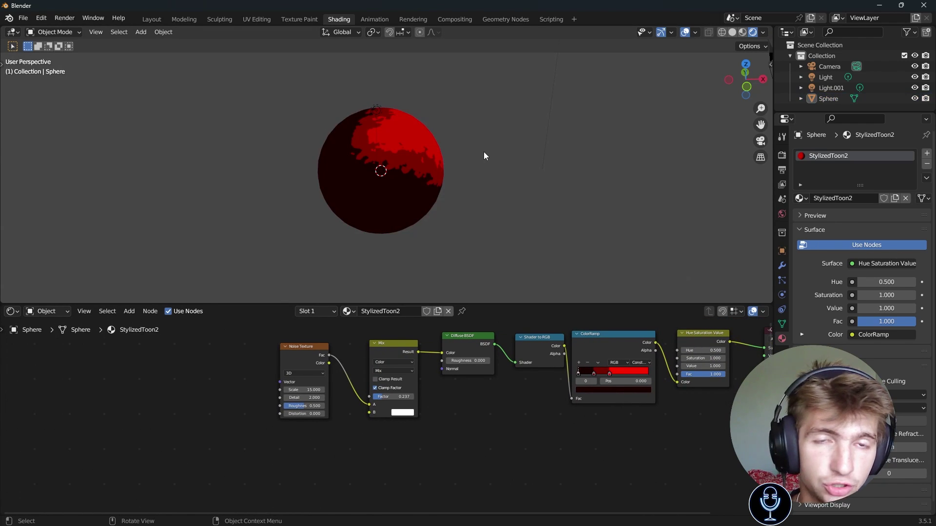
pyautogui.click(430, 169)
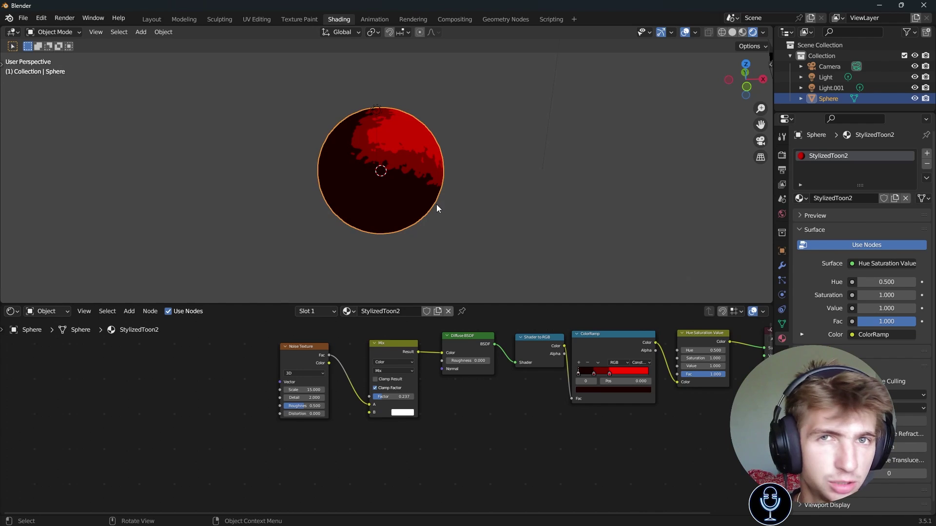
pyautogui.scroll(1, 663, 445)
pyautogui.moveTo(662, 445); pyautogui.dragTo(546, 433, button='middle')
pyautogui.scroll(4, 546, 432)
pyautogui.moveTo(535, 393); pyautogui.dragTo(513, 435, button='middle')
pyautogui.moveTo(467, 334); pyautogui.dragTo(470, 339)
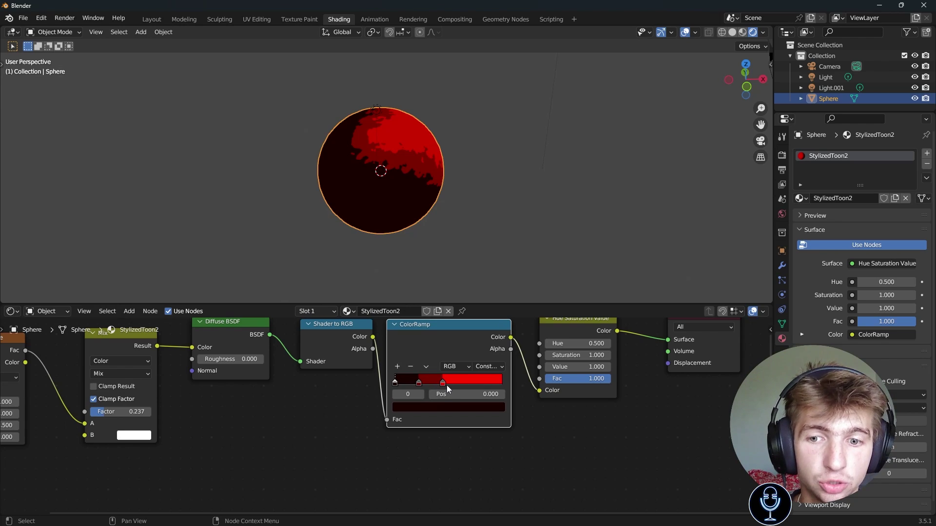
pyautogui.moveTo(444, 383)
pyautogui.mouseDown()
pyautogui.moveTo(487, 384)
pyautogui.moveTo(443, 384)
pyautogui.mouseUp()
pyautogui.click(293, 446)
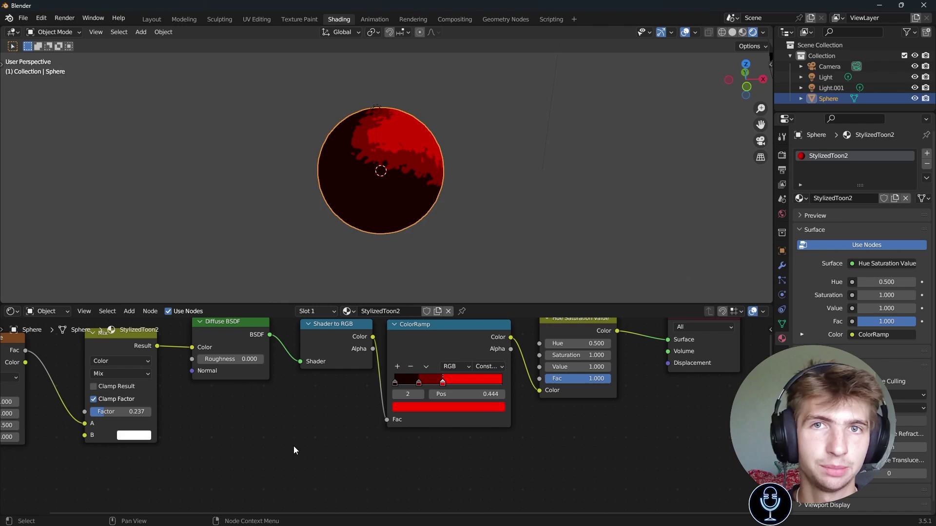
# Step: Duplicate the StylizedToon2 material and name the copy BrickToonShader
pyautogui.moveTo(293, 446); pyautogui.dragTo(397, 454, button='middle')
pyautogui.scroll(-2, 500, 211)
pyautogui.moveTo(500, 212); pyautogui.dragTo(480, 227, button='middle')
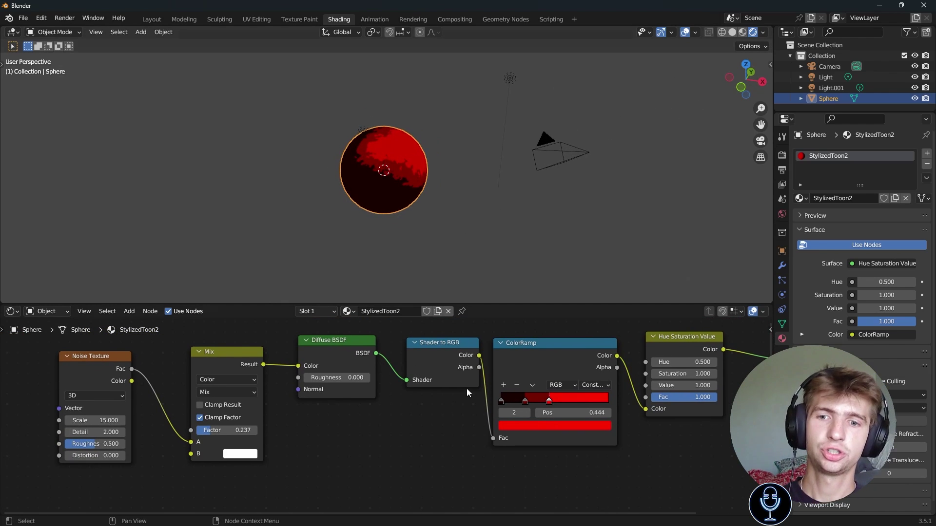
pyautogui.click(492, 276)
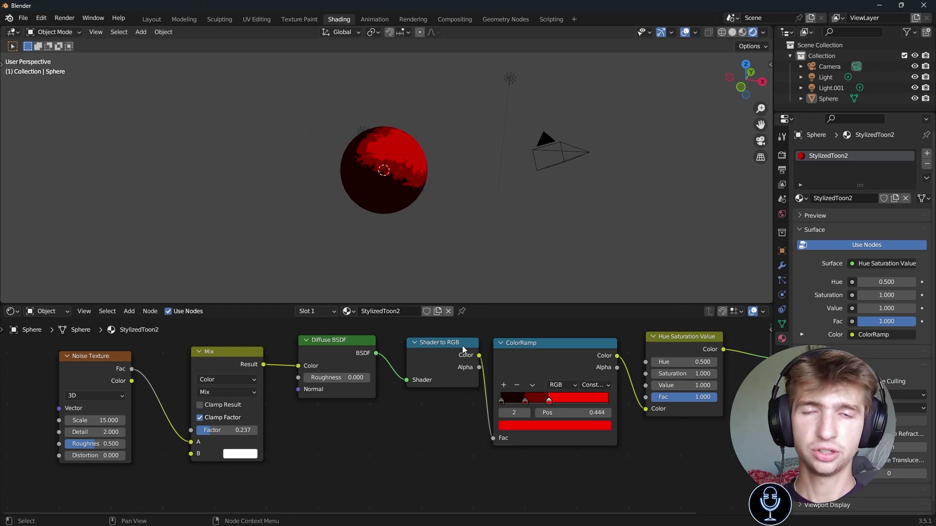
pyautogui.click(438, 312)
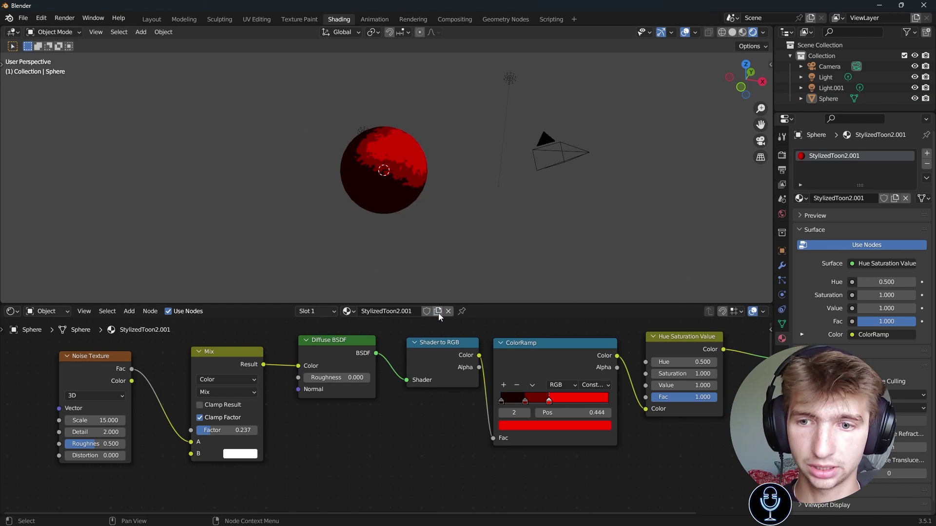
pyautogui.click(409, 312)
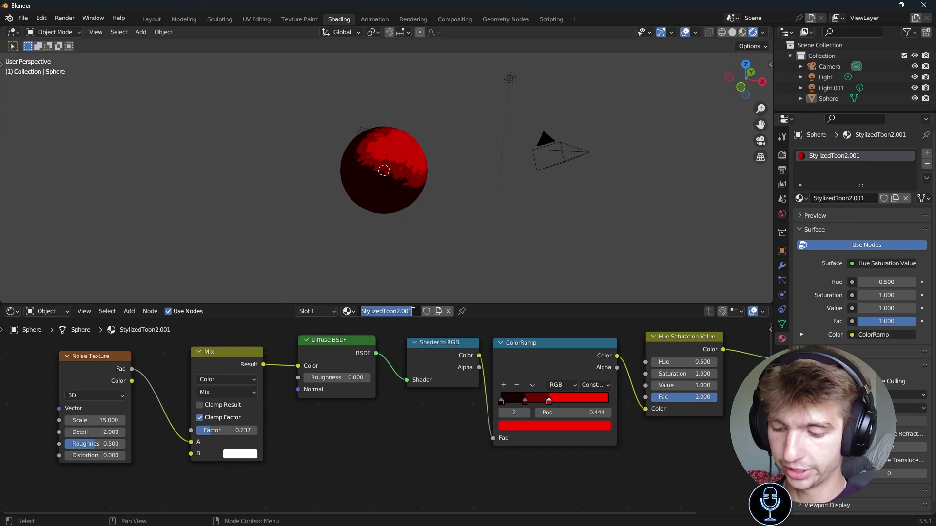
pyautogui.write('Brick')
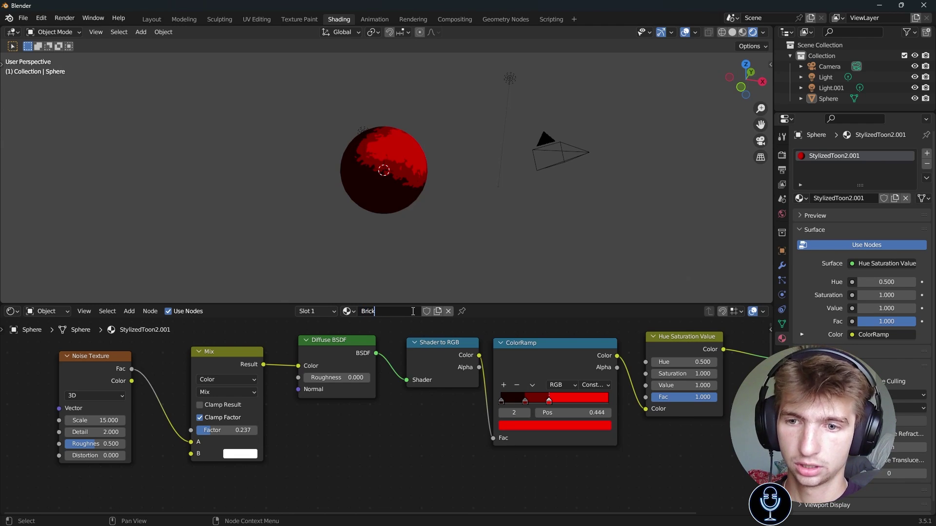
pyautogui.write('ToonShader')
pyautogui.press('Return')
# Step: Replace the Noise Texture with a Brick Texture and connect its Color output to the Mix node's A input
pyautogui.moveTo(337, 453); pyautogui.dragTo(492, 429, button='middle')
pyautogui.scroll(-1, 492, 428)
pyautogui.click(300, 364)
pyautogui.press('x')
pyautogui.hotkey('shift', 'a')
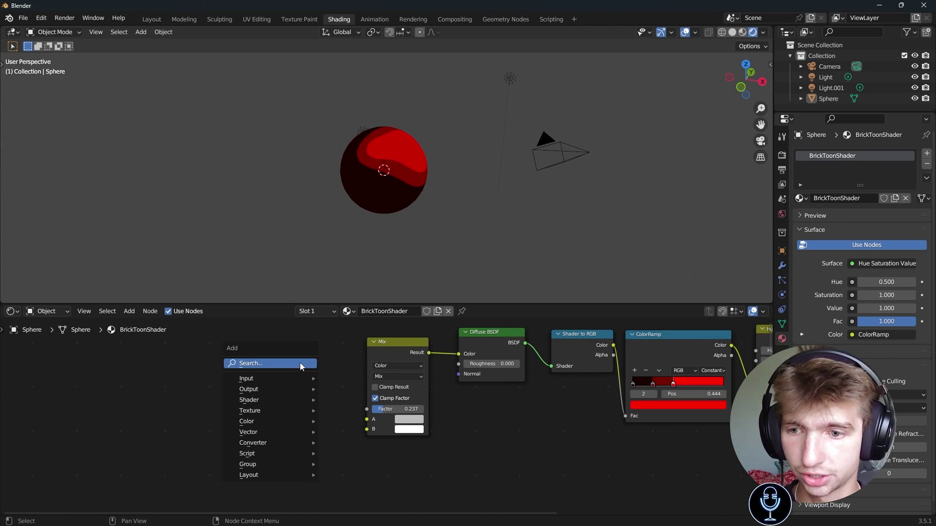
pyautogui.write('bric')
pyautogui.press('Return')
pyautogui.click(238, 362)
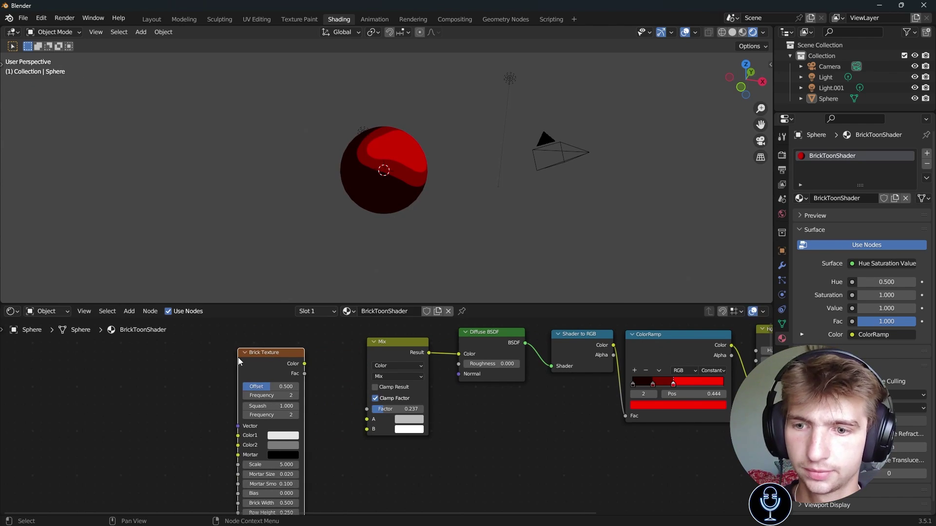
pyautogui.moveTo(304, 364); pyautogui.dragTo(367, 419)
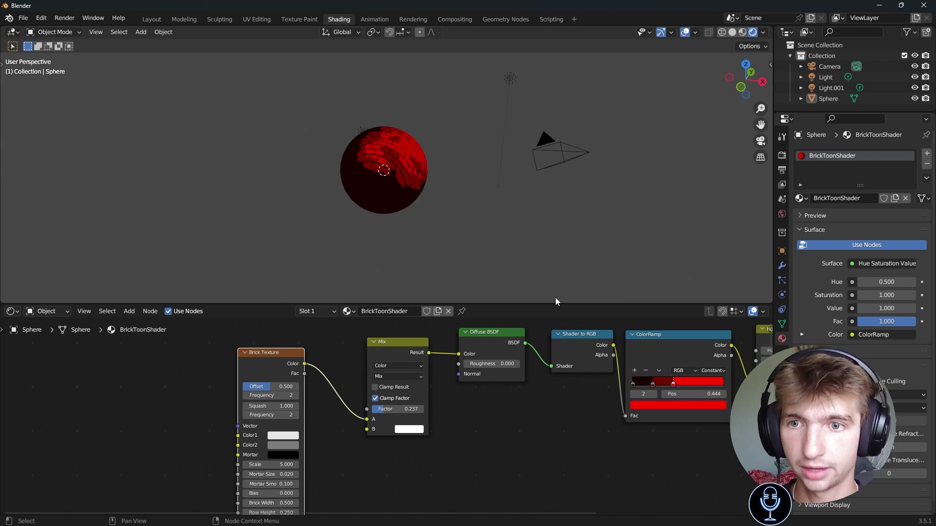
# Step: Examine the brick-patterned toon shading up close from several sides of the sphere
pyautogui.moveTo(550, 142); pyautogui.dragTo(484, 158, button='middle')
pyautogui.scroll(4, 483, 158)
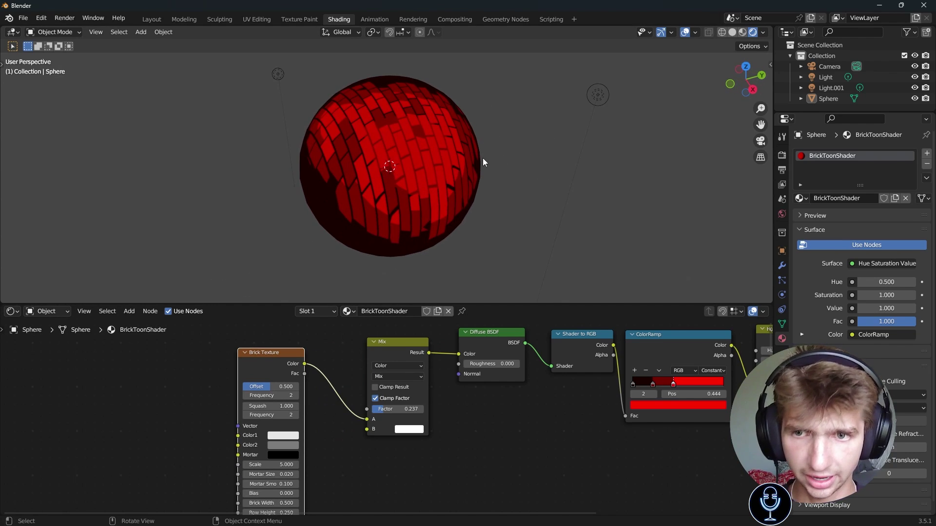
pyautogui.moveTo(396, 159); pyautogui.dragTo(436, 173, button='middle')
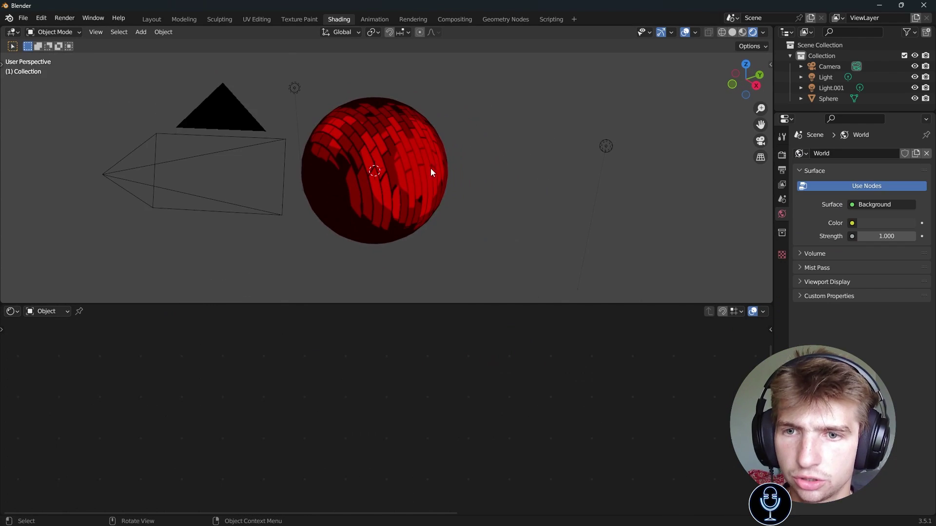
pyautogui.scroll(2, 436, 173)
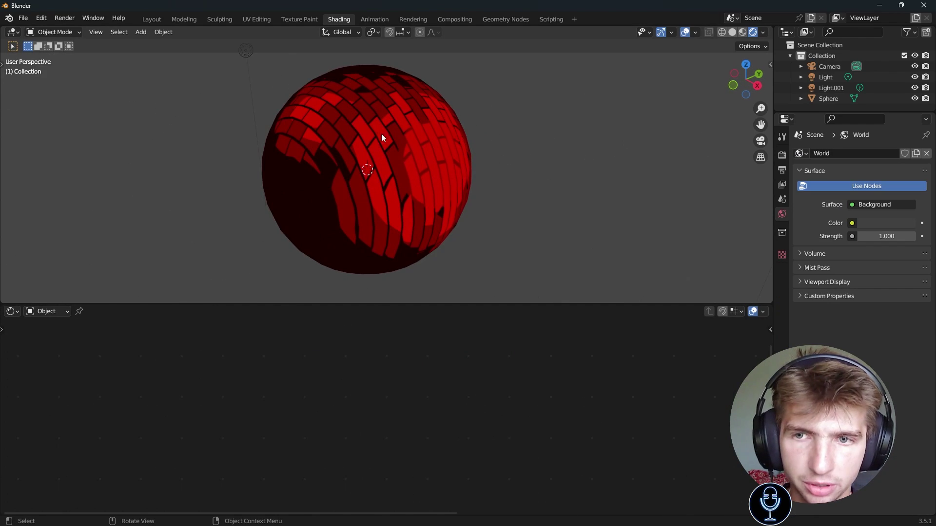
# Step: Move the Light horizontally, with its Z position locked, to right beside the sphere
pyautogui.scroll(-4, 381, 138)
pyautogui.click(619, 149)
pyautogui.press('g')
pyautogui.hotkey('shift', 'z')
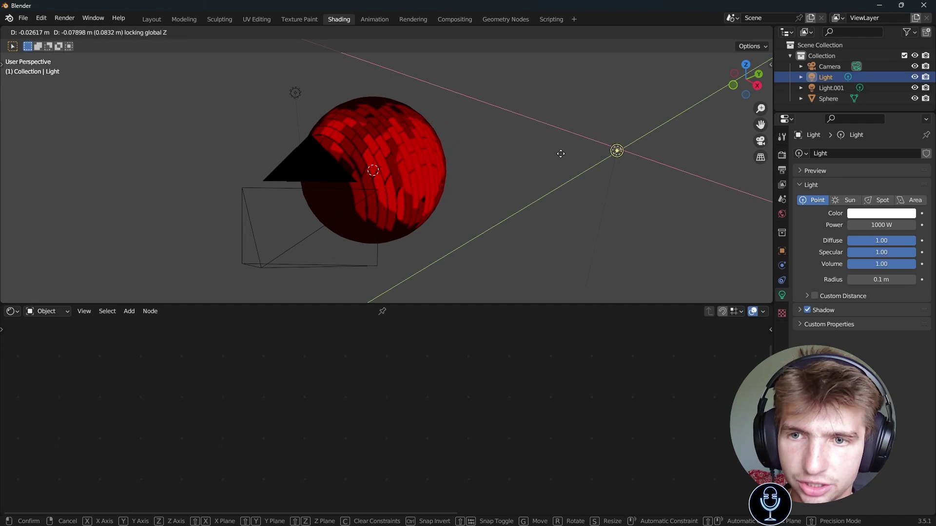
pyautogui.click(410, 140)
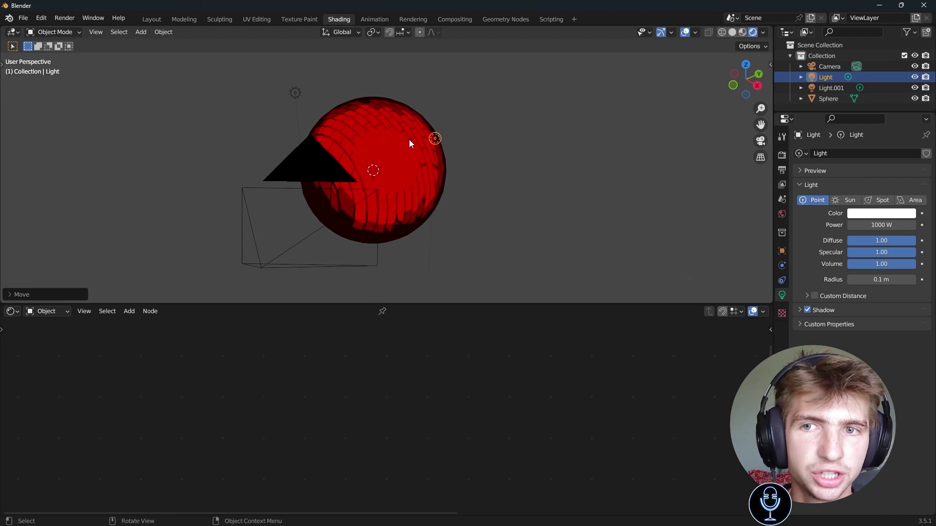
# Step: Set the Mix node's Factor to 0.000 in the sphere's BrickToonShader material
pyautogui.click(427, 162)
pyautogui.moveTo(600, 402); pyautogui.dragTo(473, 414, button='middle')
pyautogui.scroll(2, 474, 413)
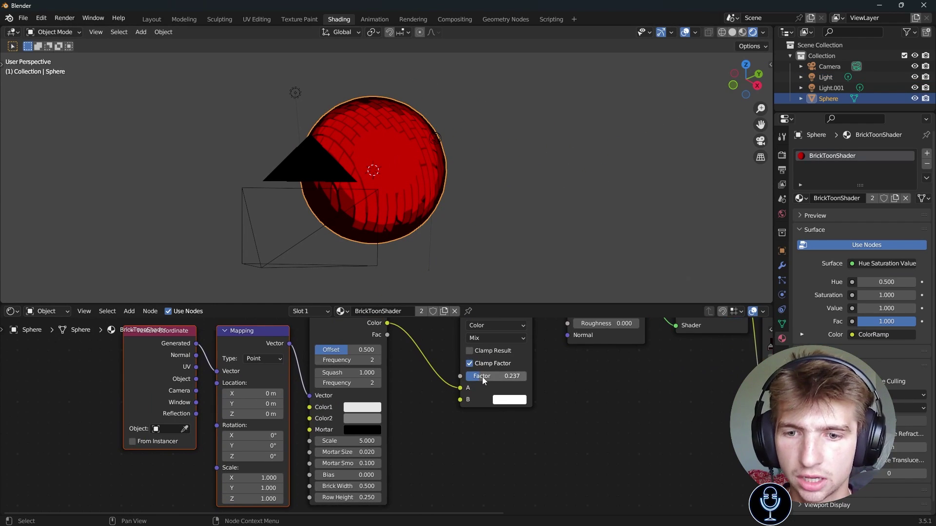
pyautogui.moveTo(482, 377); pyautogui.dragTo(463, 377)
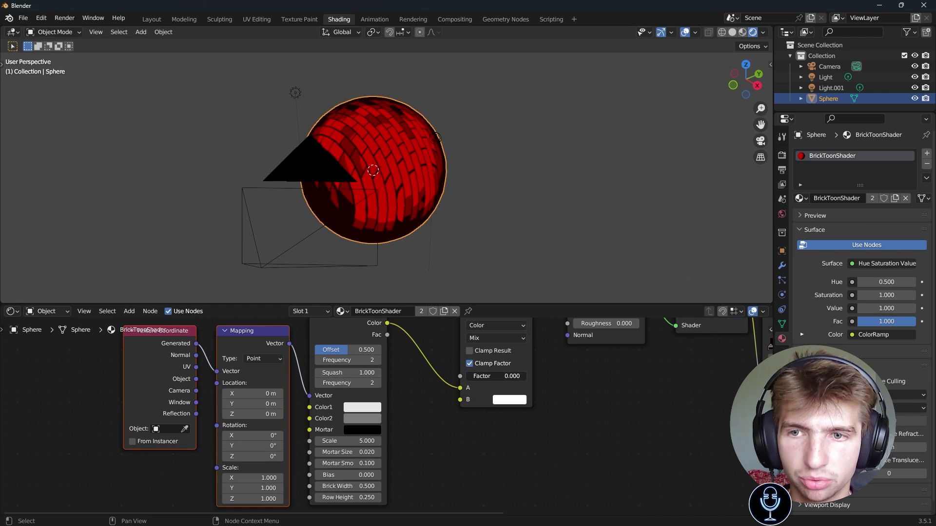
# Step: Move the Light freely around the sphere several times to test the brick shading, leaving it close to the sphere's side
pyautogui.click(436, 136)
pyautogui.press('g')
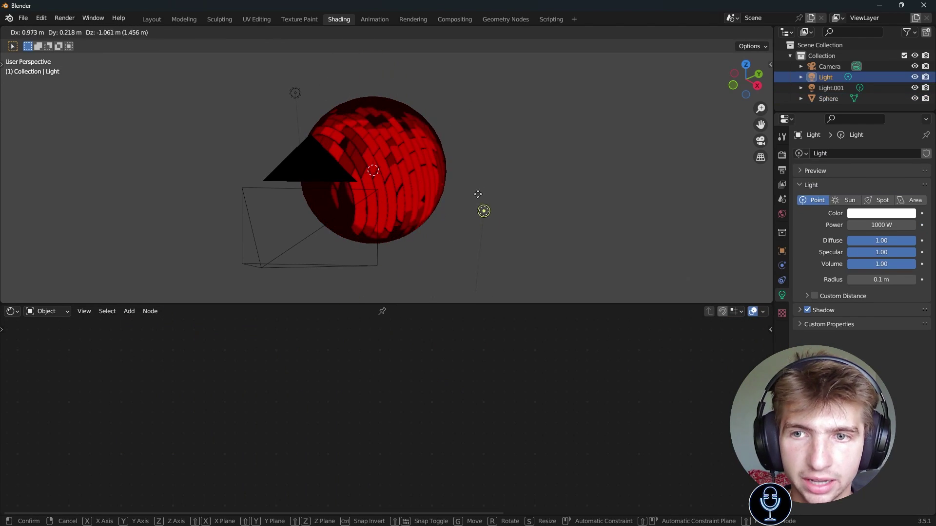
pyautogui.click(349, 74)
pyautogui.moveTo(350, 74); pyautogui.dragTo(511, 209, button='middle')
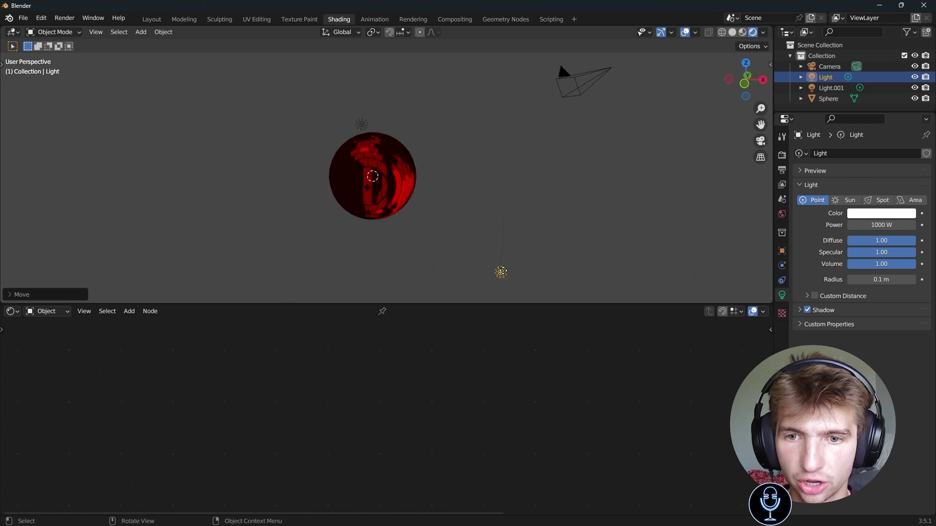
pyautogui.press('g')
pyautogui.click(407, 168)
pyautogui.scroll(6, 408, 175)
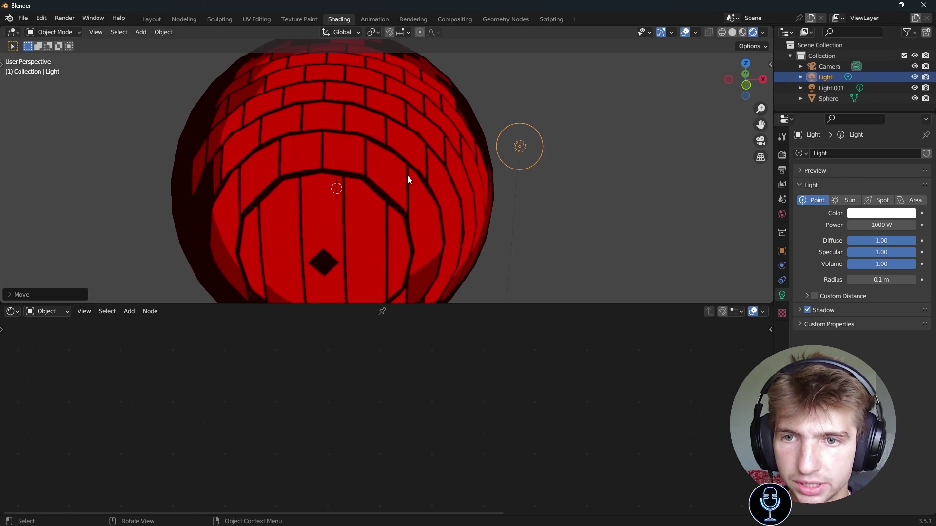
pyautogui.press('g')
pyautogui.click(399, 157)
# Step: Select the sphere and review its BrickToonShader node chain through the ColorRamp and Hue Saturation Value nodes
pyautogui.click(402, 207)
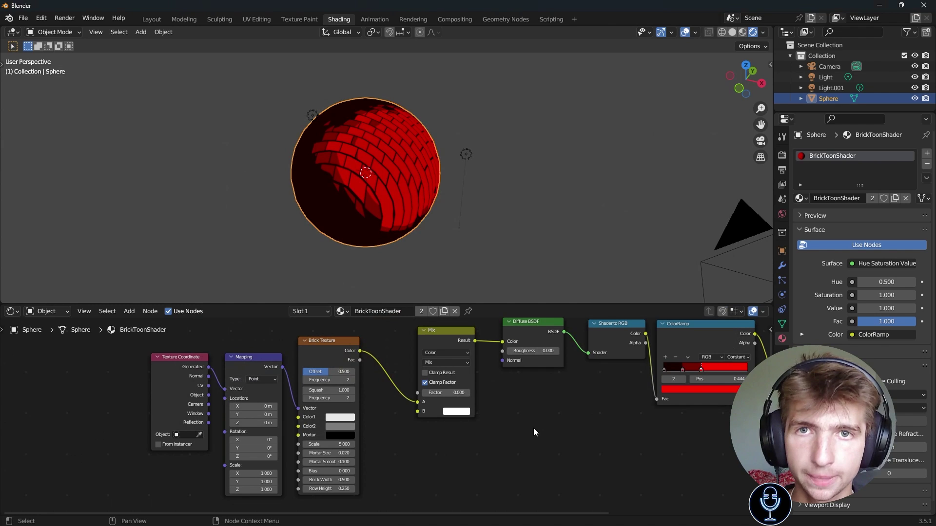
pyautogui.moveTo(544, 422); pyautogui.dragTo(434, 377, button='middle')
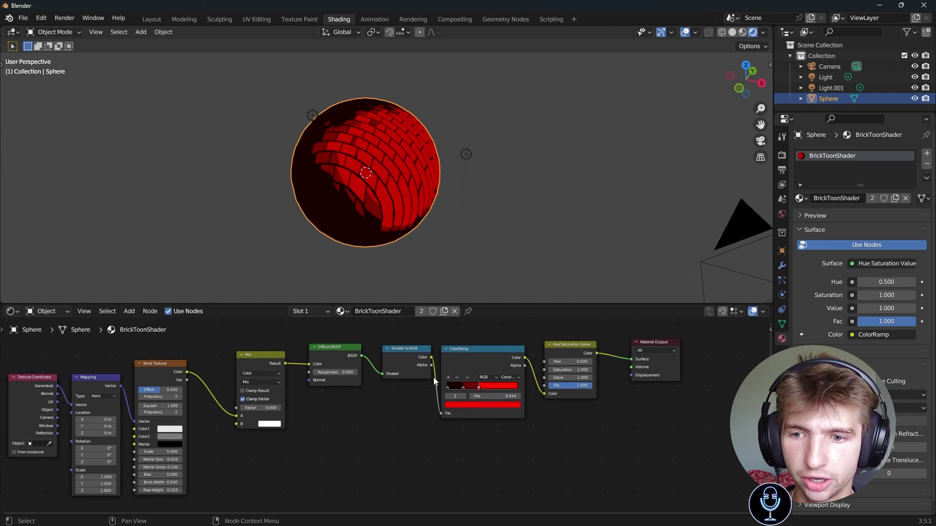
pyautogui.click(483, 361)
pyautogui.click(573, 345)
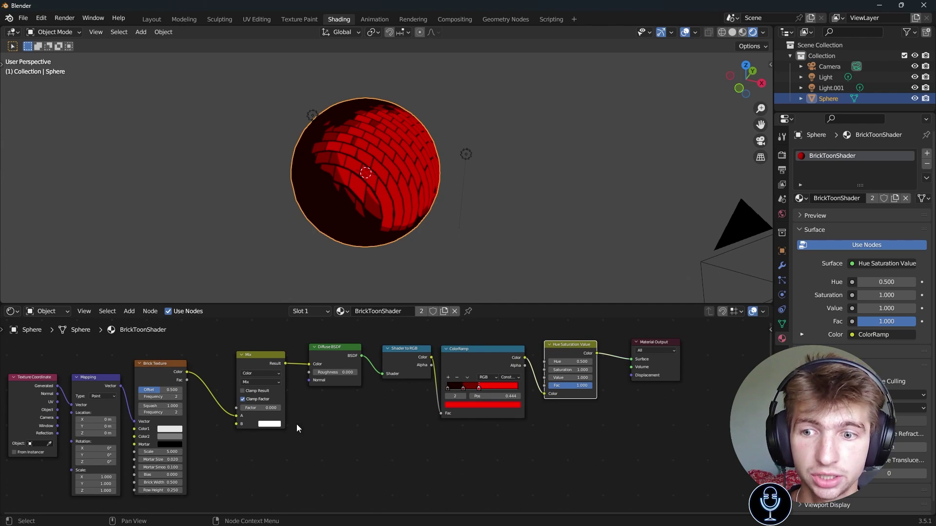
# Step: Shift the Brick Texture node slightly closer to the Mix node and set the Mix Factor to 0.000
pyautogui.moveTo(297, 424); pyautogui.dragTo(516, 412, button='middle')
pyautogui.scroll(1, 516, 412)
pyautogui.moveTo(492, 331); pyautogui.dragTo(495, 391)
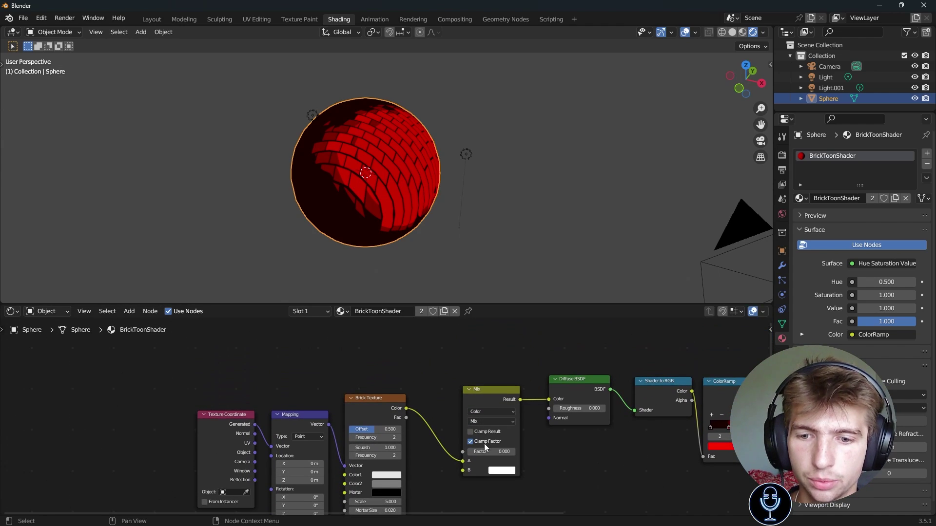
pyautogui.moveTo(468, 452)
pyautogui.mouseDown()
pyautogui.moveTo(515, 453)
pyautogui.moveTo(467, 452)
pyautogui.mouseUp()
pyautogui.moveTo(368, 409); pyautogui.dragTo(375, 406)
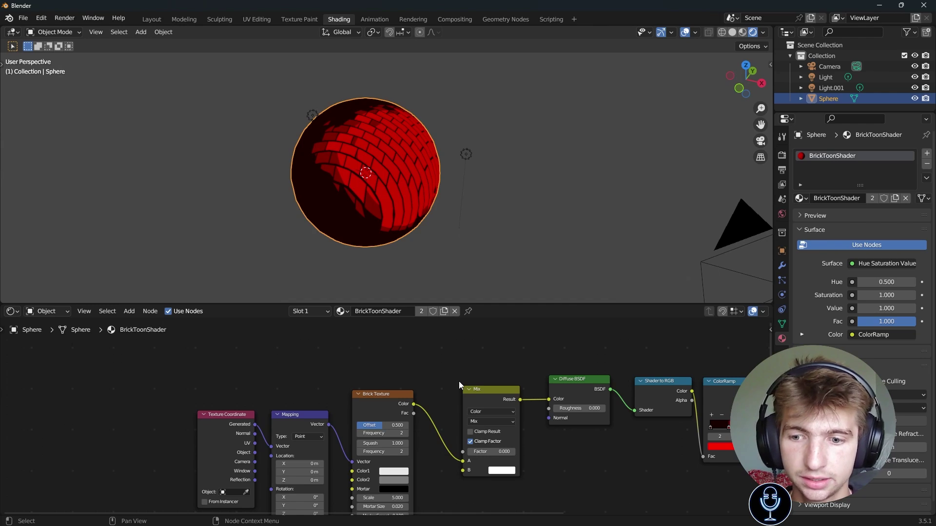
pyautogui.moveTo(472, 452)
pyautogui.mouseDown()
pyautogui.moveTo(503, 452)
pyautogui.moveTo(469, 453)
pyautogui.mouseUp()
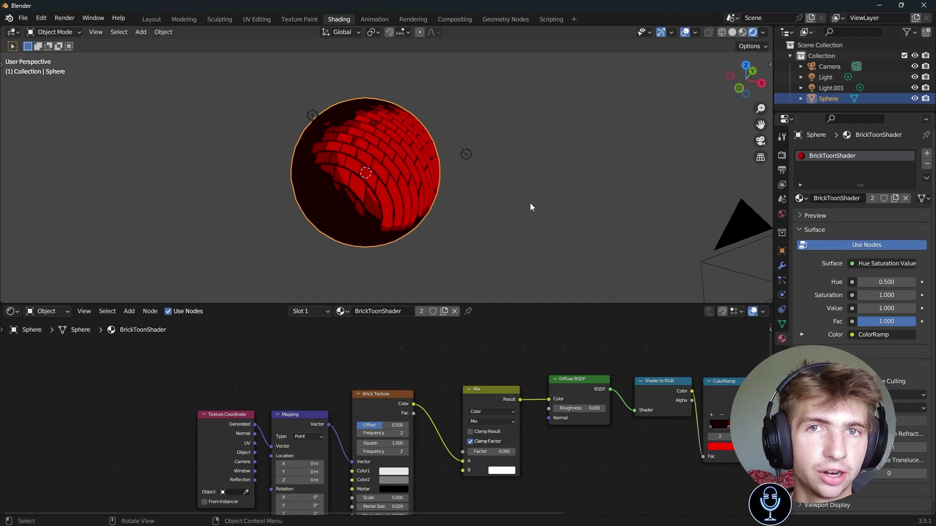